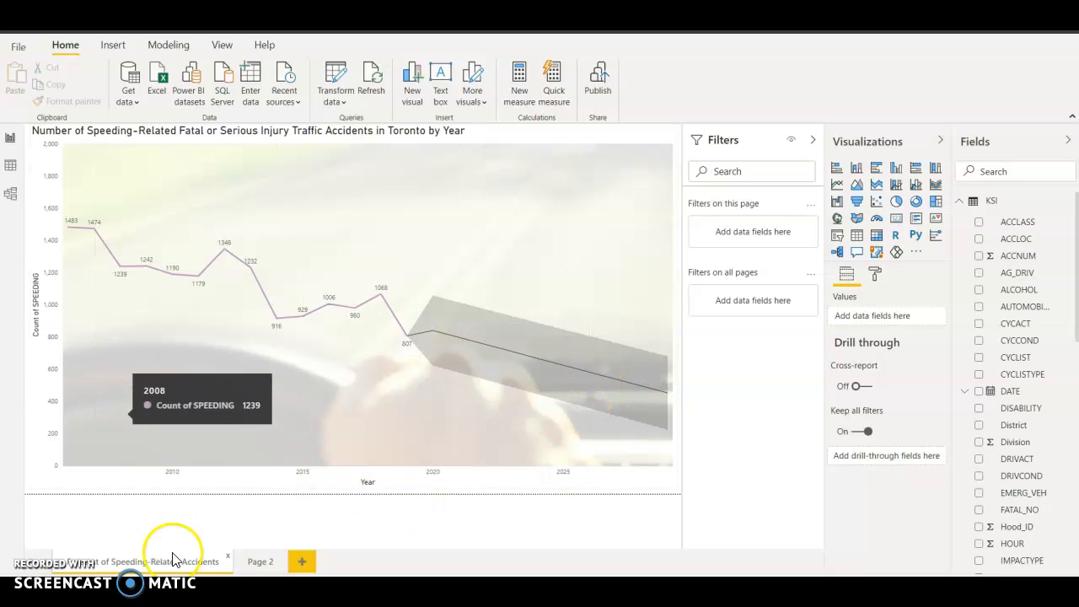
# - Add a line chart to the blank Page 2 and enlarge it to fill most of the canvas
pyautogui.click(256, 561)
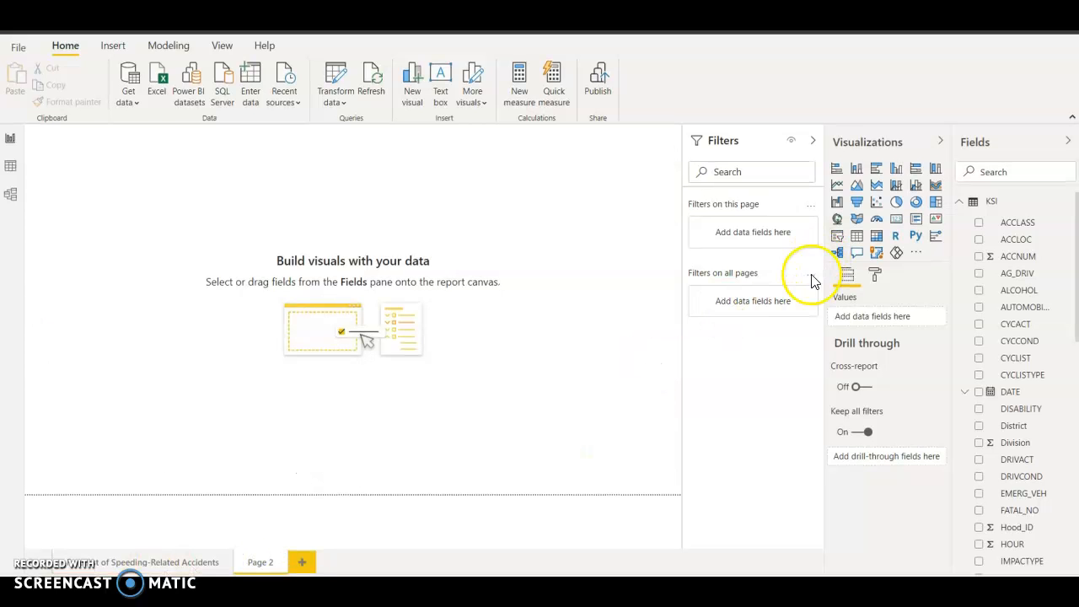
pyautogui.click(563, 310)
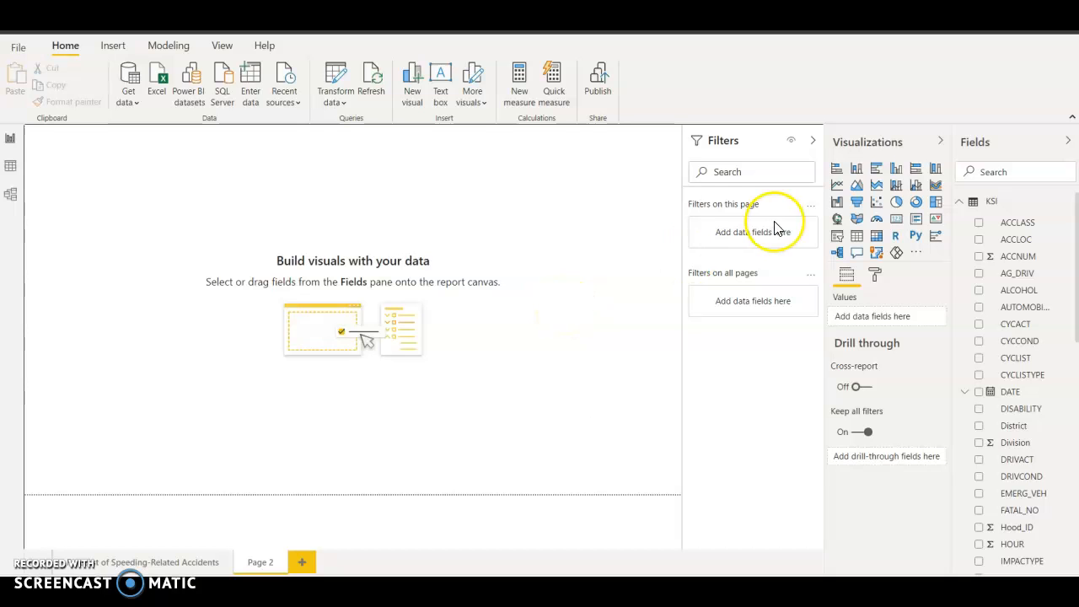
pyautogui.click(837, 186)
pyautogui.moveTo(173, 265); pyautogui.dragTo(639, 486)
# - Rename Page 2 as Final Forecast of Speeding-Related Accidents
pyautogui.click(257, 565)
pyautogui.rightClick(258, 564)
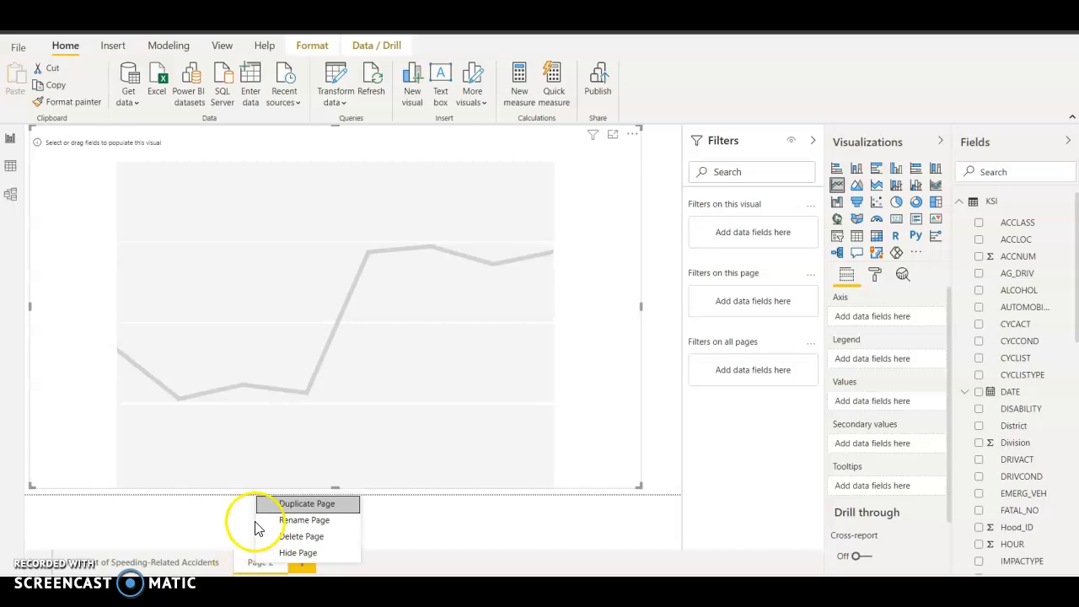
pyautogui.click(319, 520)
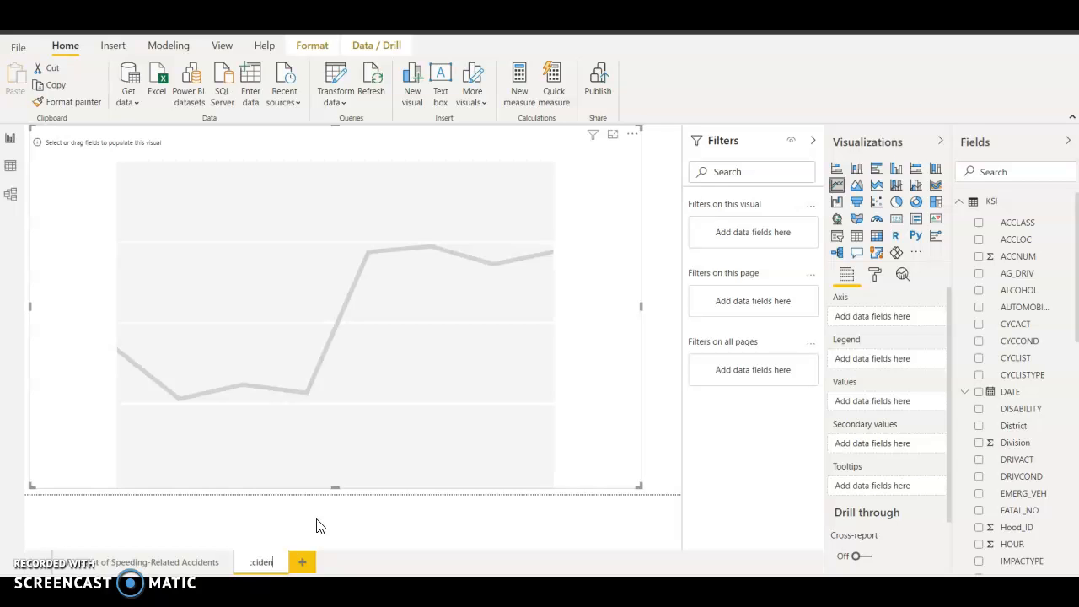
pyautogui.click(316, 526)
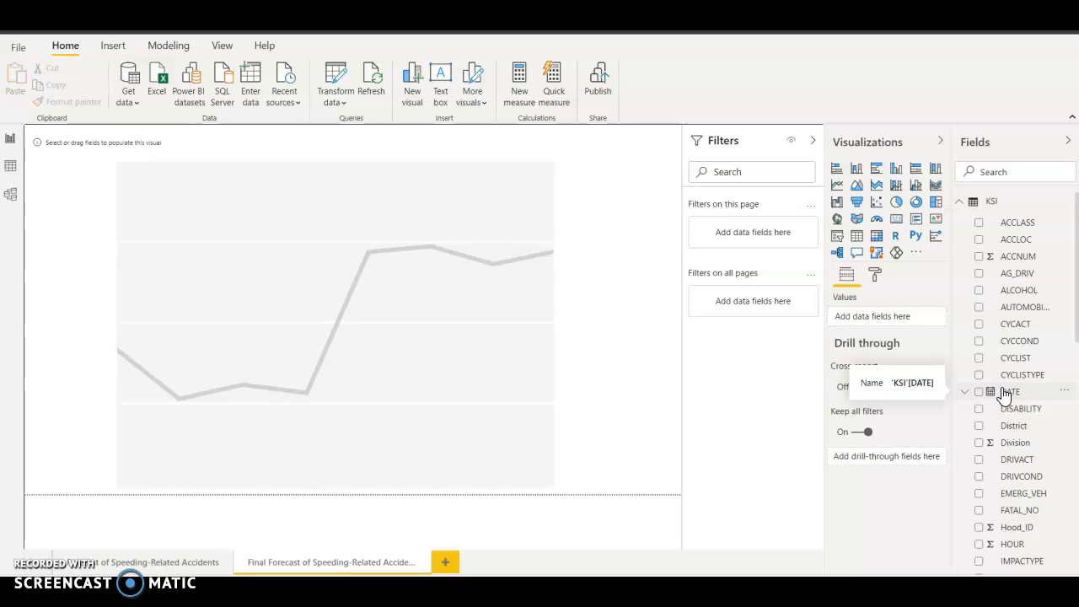
pyautogui.moveTo(1003, 391); pyautogui.dragTo(886, 318)
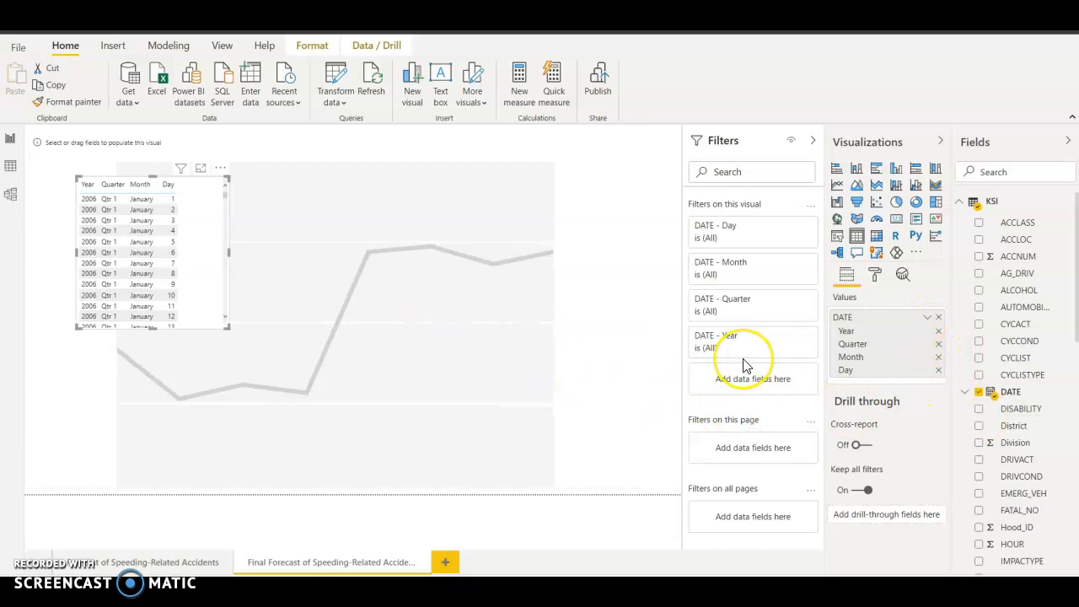
pyautogui.press('Delete')
# - Plot the count of SPEEDING as the line chart's values with the DATE hierarchy on its axis
pyautogui.click(284, 309)
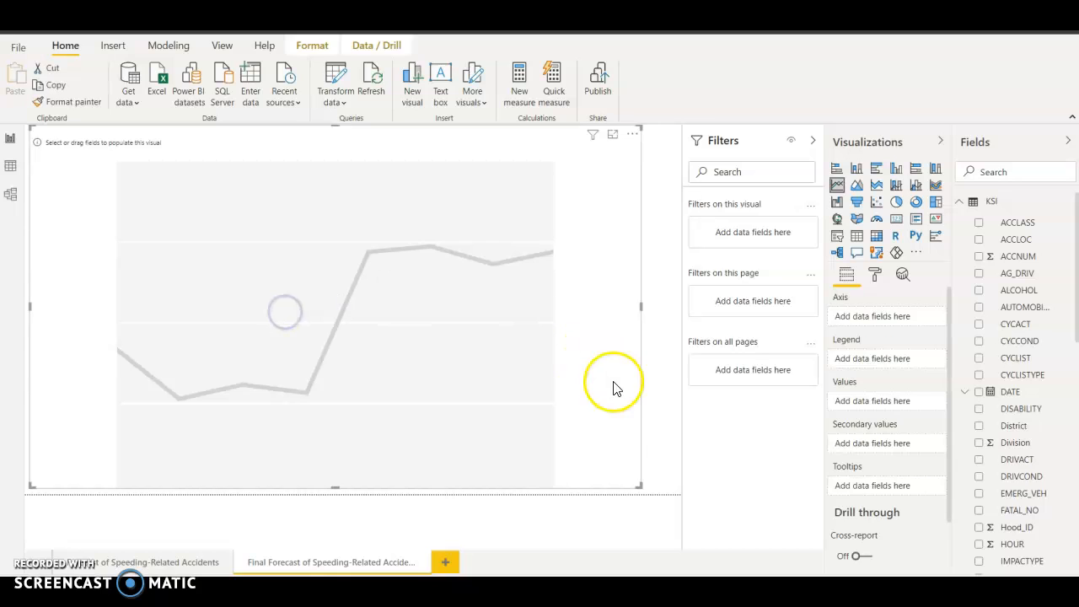
pyautogui.moveTo(1016, 394); pyautogui.dragTo(892, 325)
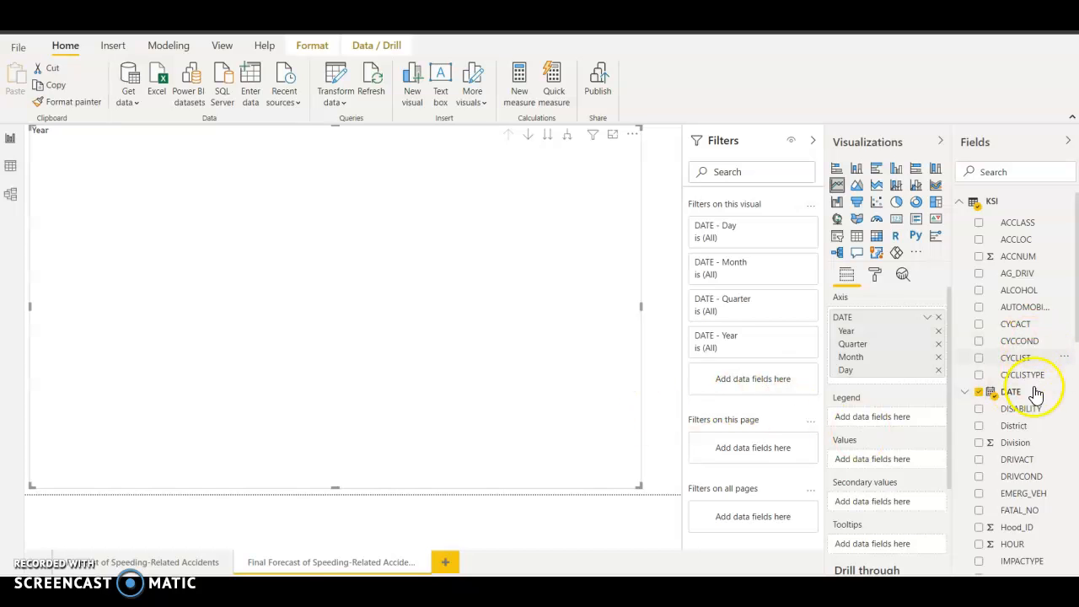
pyautogui.scroll(-10, 1035, 400)
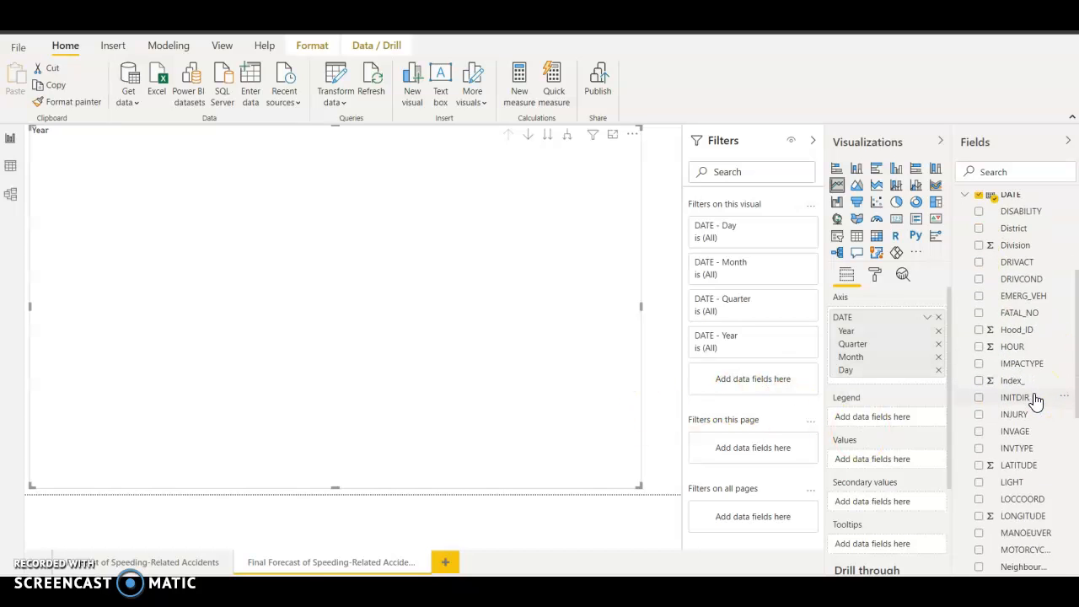
pyautogui.scroll(-3, 1035, 401)
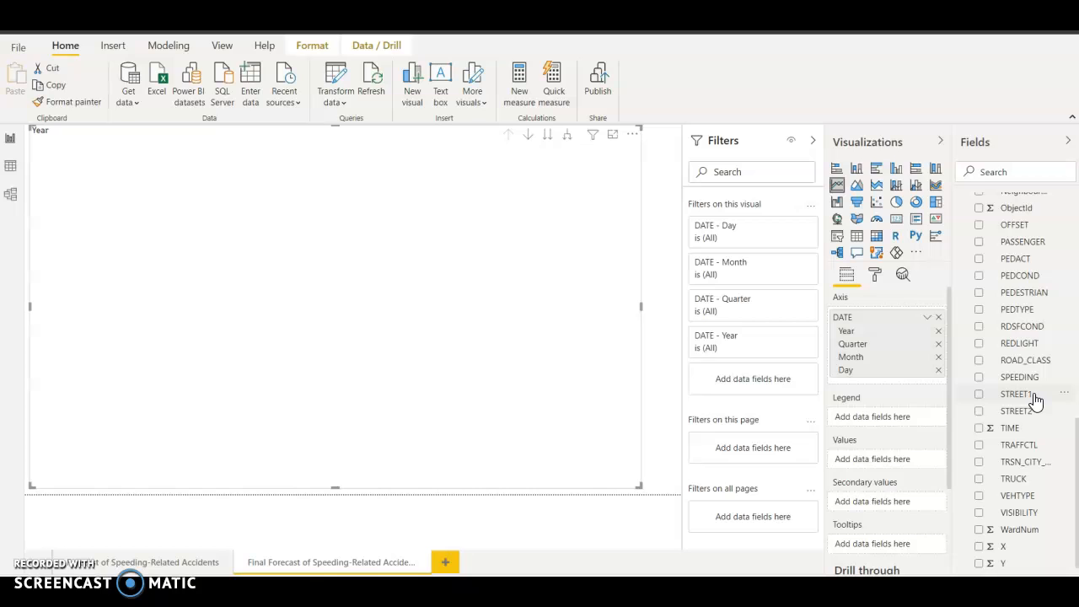
pyautogui.moveTo(1017, 374)
pyautogui.mouseDown()
pyautogui.moveTo(887, 482)
pyautogui.moveTo(884, 465)
pyautogui.mouseUp()
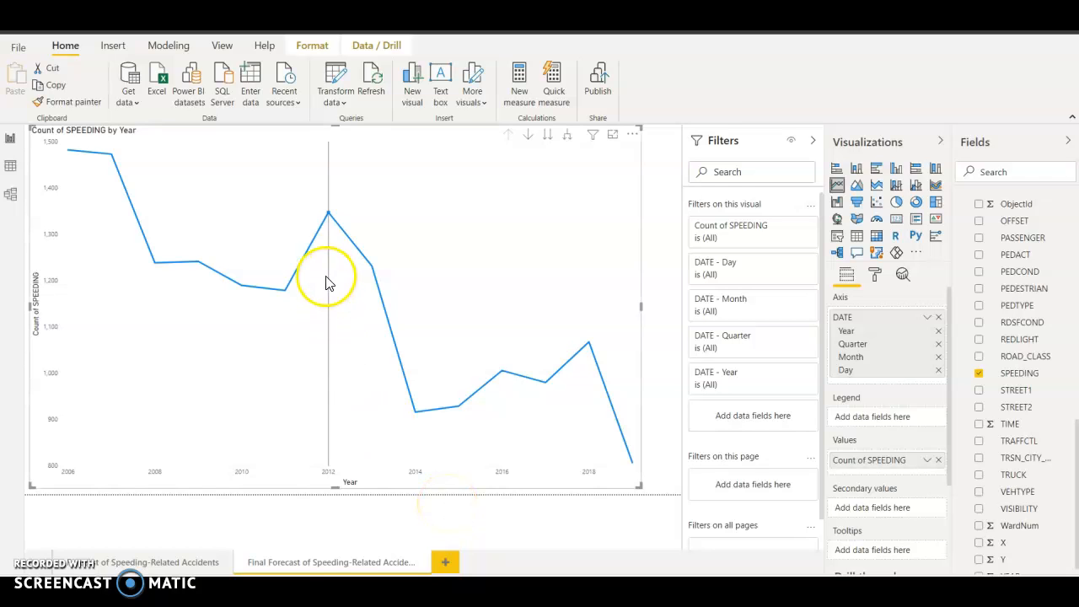
# - Set the line chart's Y axis to start at 0 and end at 2000
pyautogui.moveTo(153, 236)
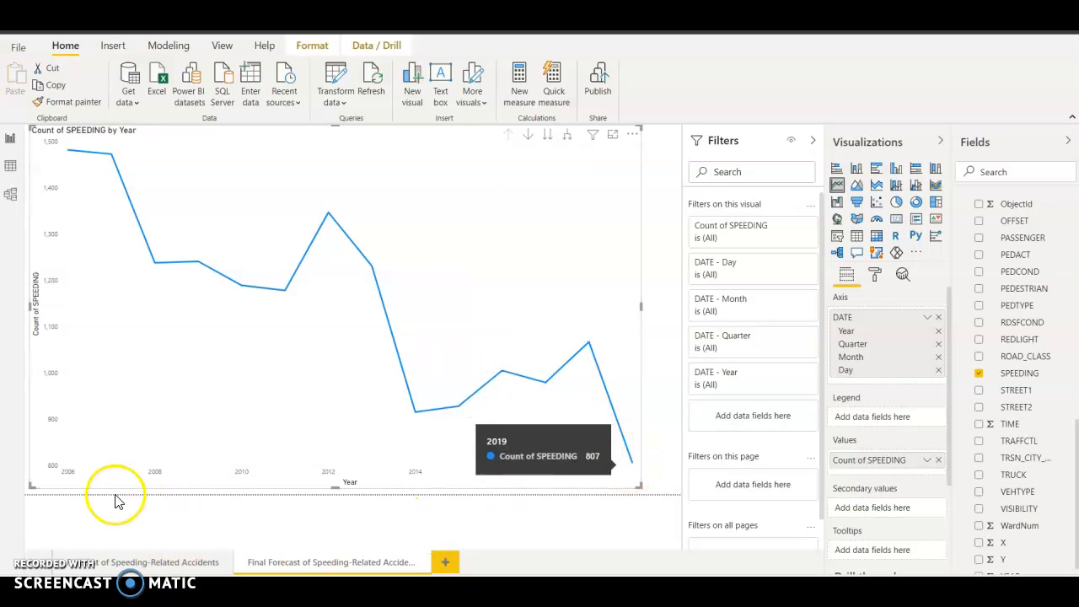
pyautogui.click(56, 462)
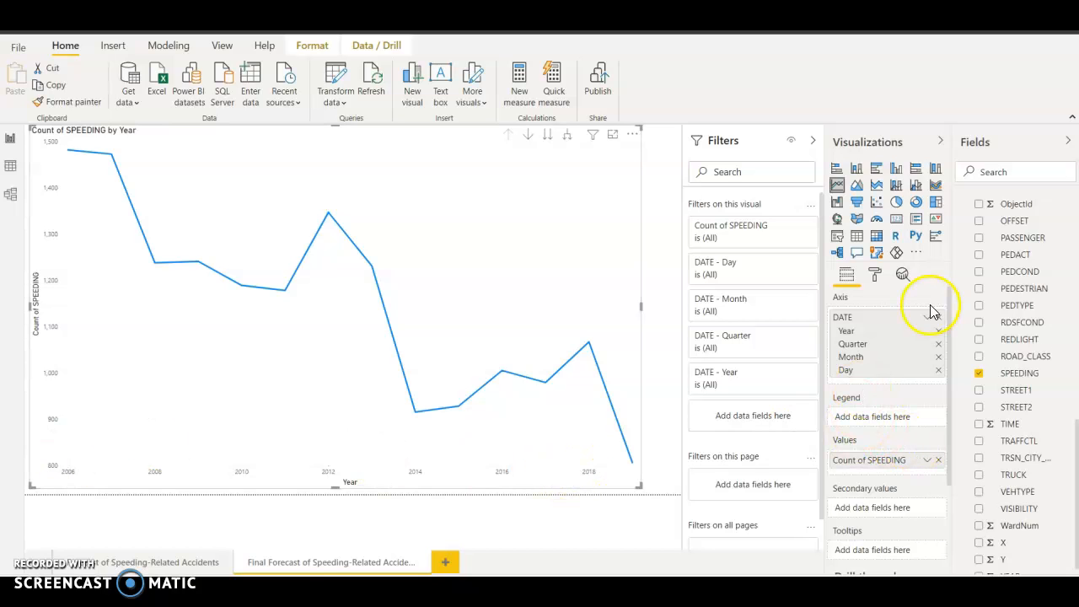
pyautogui.click(874, 275)
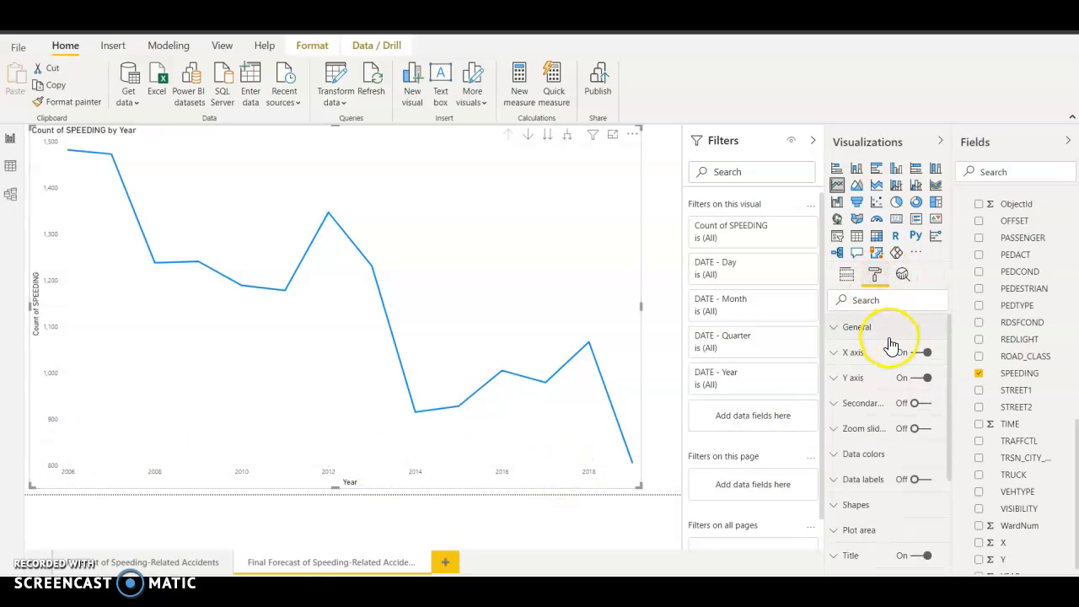
pyautogui.scroll(-3, 868, 468)
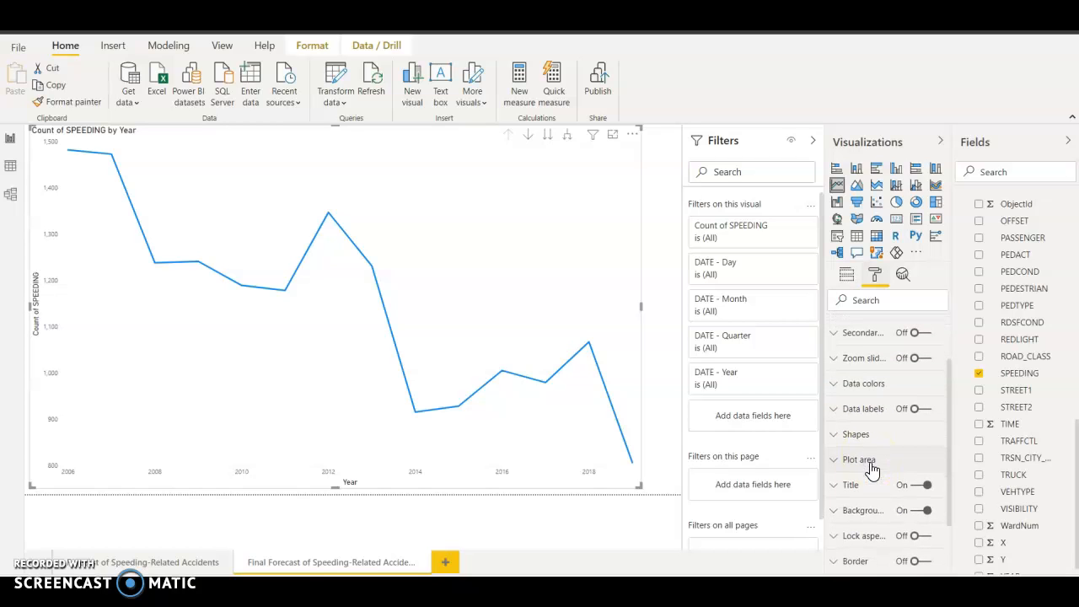
pyautogui.scroll(3, 871, 469)
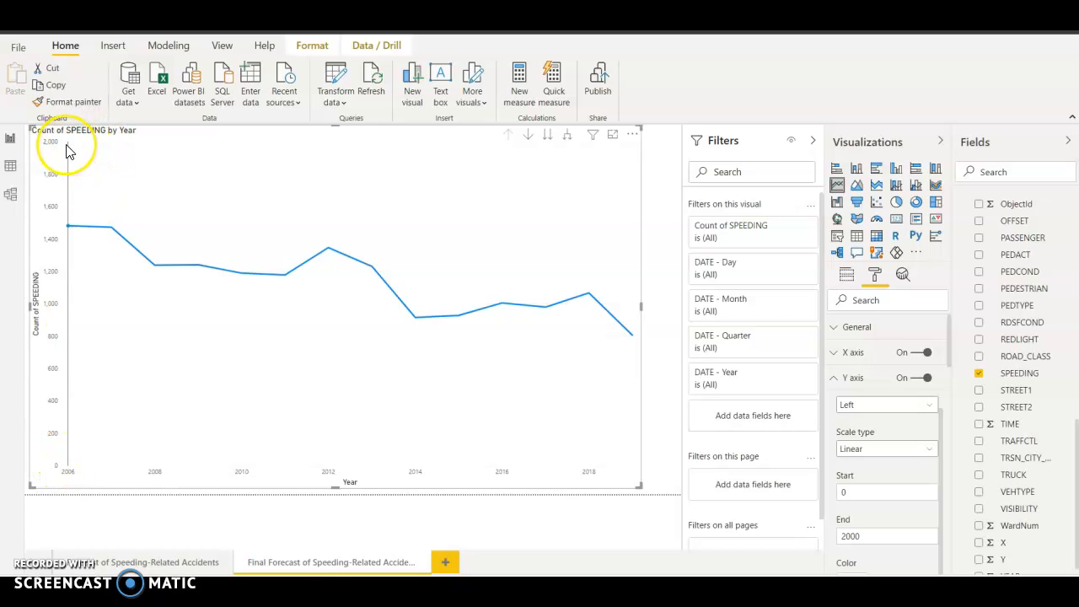
# - Add a forecast to the line chart and apply a forecast length of 5 points
pyautogui.moveTo(78, 236)
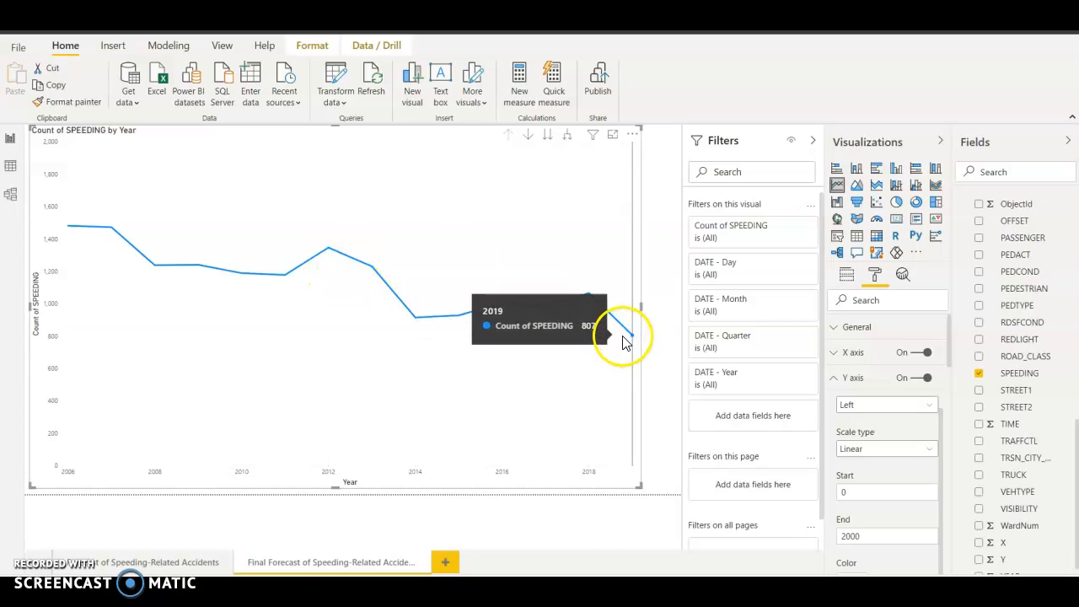
pyautogui.click(903, 274)
pyautogui.click(843, 503)
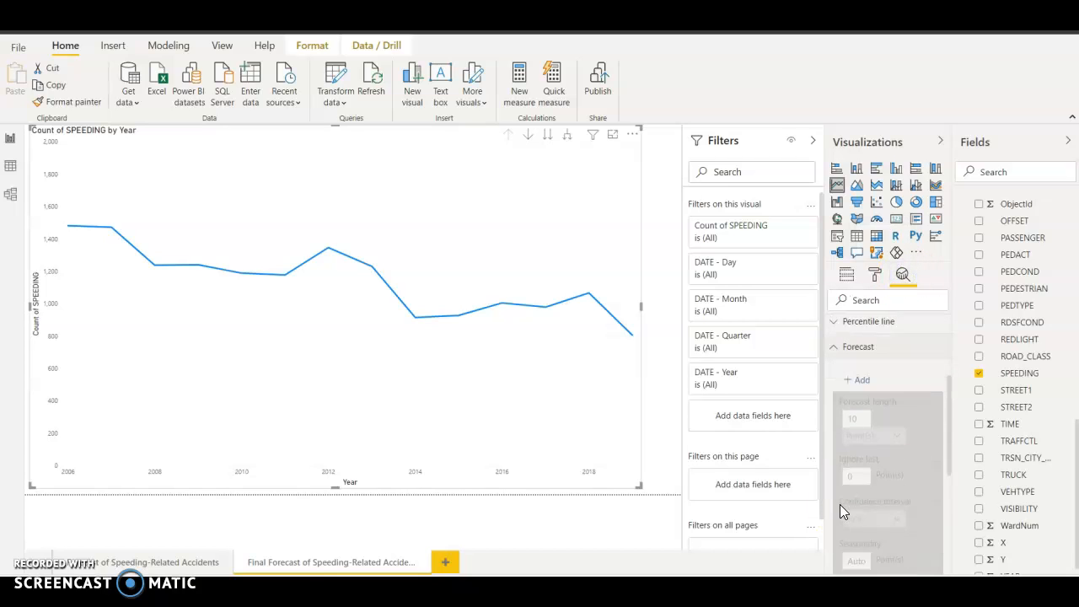
pyautogui.click(870, 403)
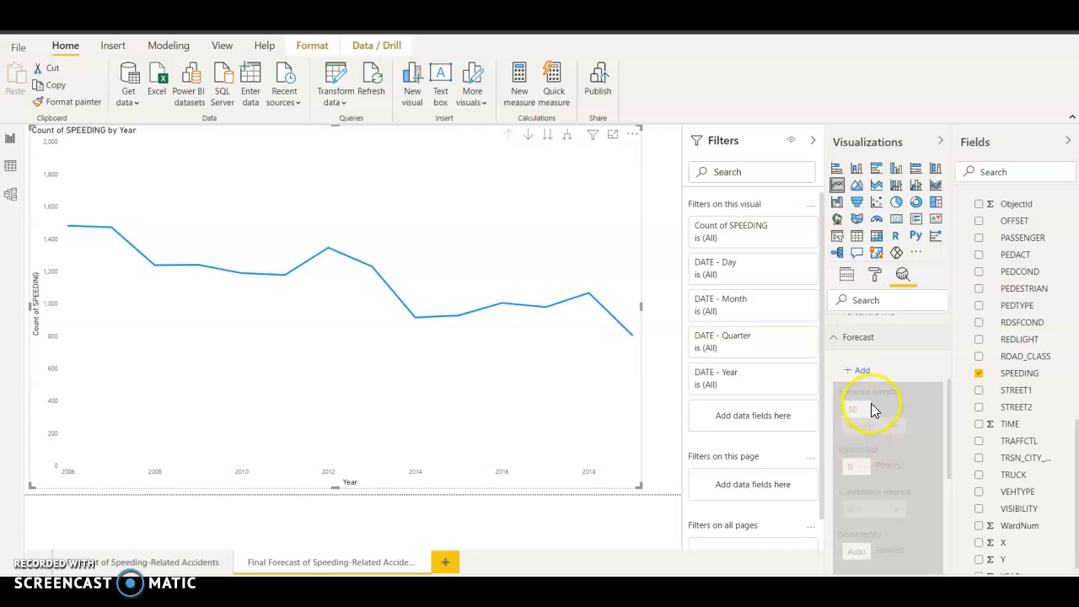
pyautogui.click(860, 370)
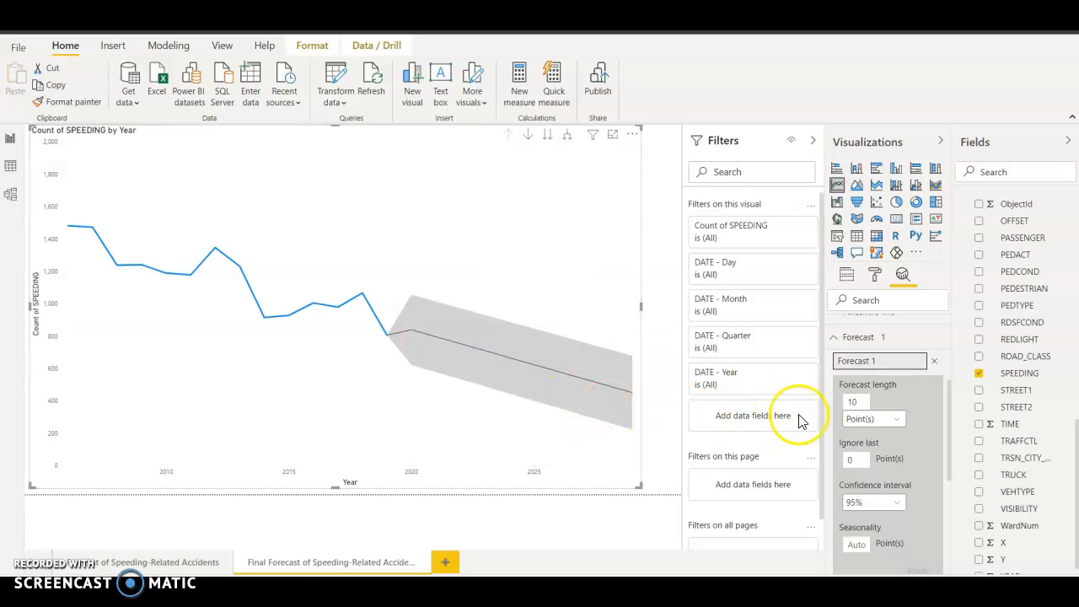
pyautogui.click(853, 403)
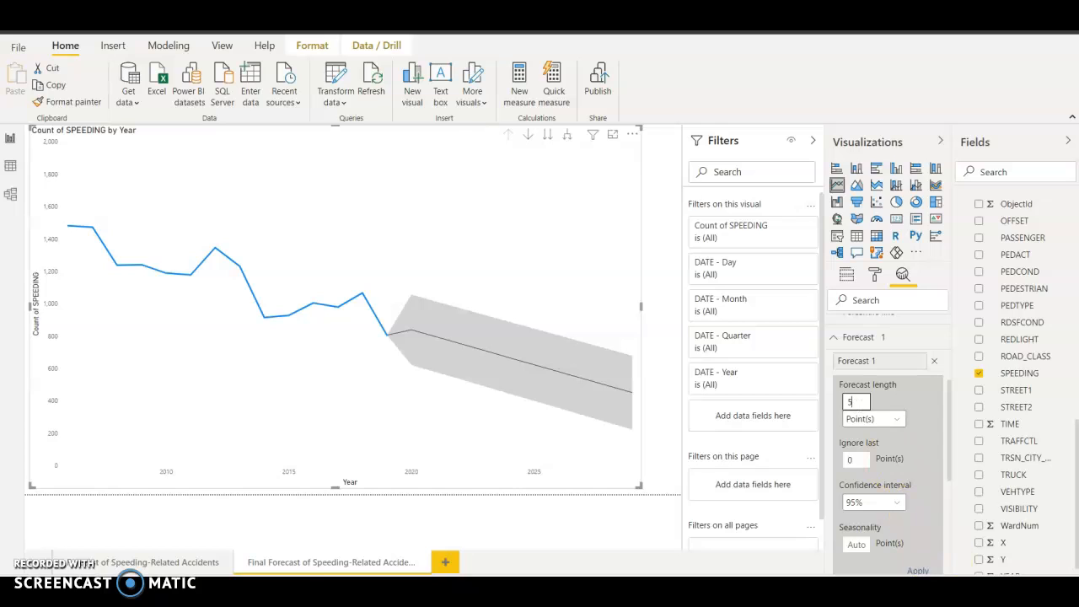
pyautogui.click(921, 572)
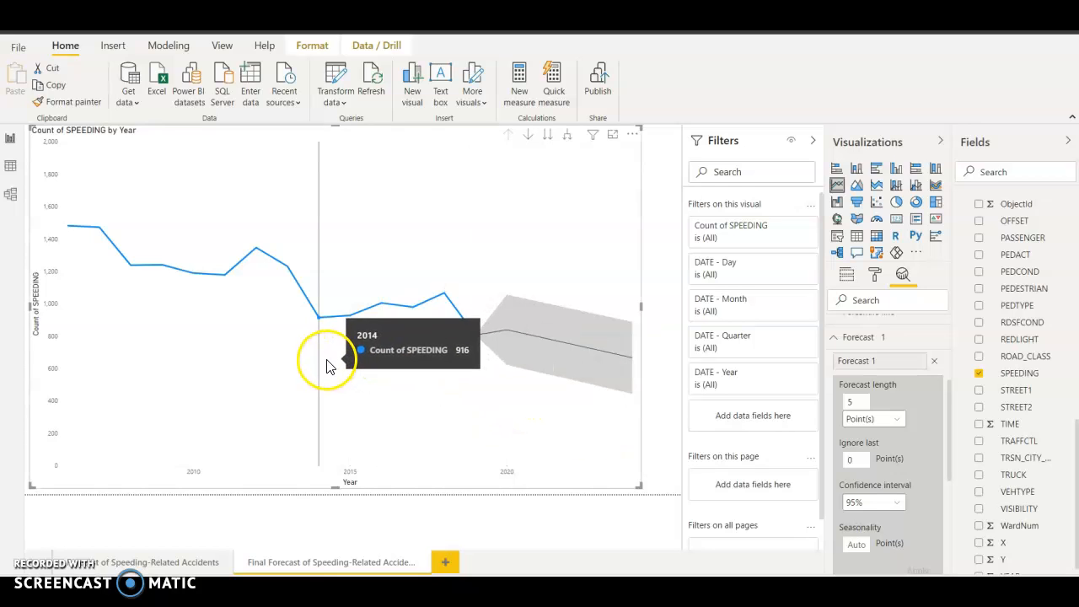
# - Change the data color of the Count of SPEEDING line to a lighter shade of purple
pyautogui.click(875, 274)
pyautogui.click(856, 423)
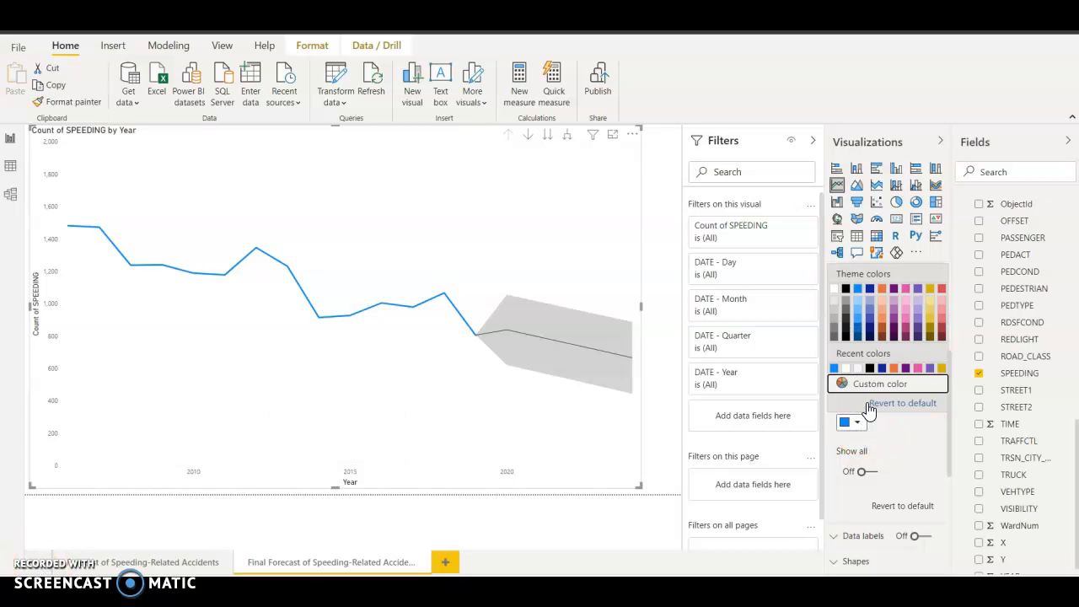
pyautogui.click(894, 315)
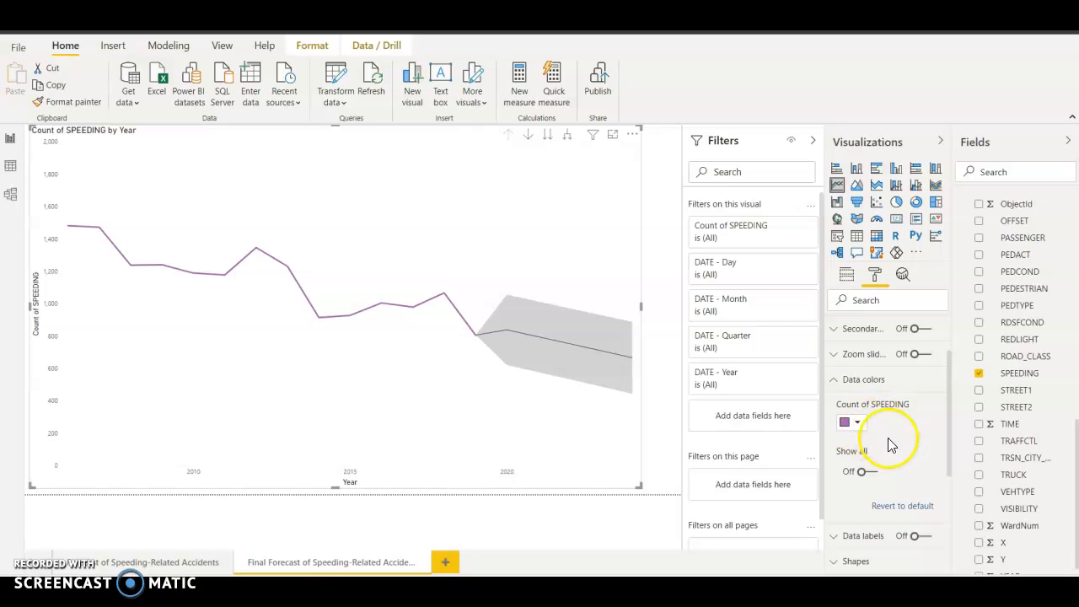
# - Set the chart title to Speeding Related Accidents in Toronto and enlarge its text
pyautogui.click(846, 380)
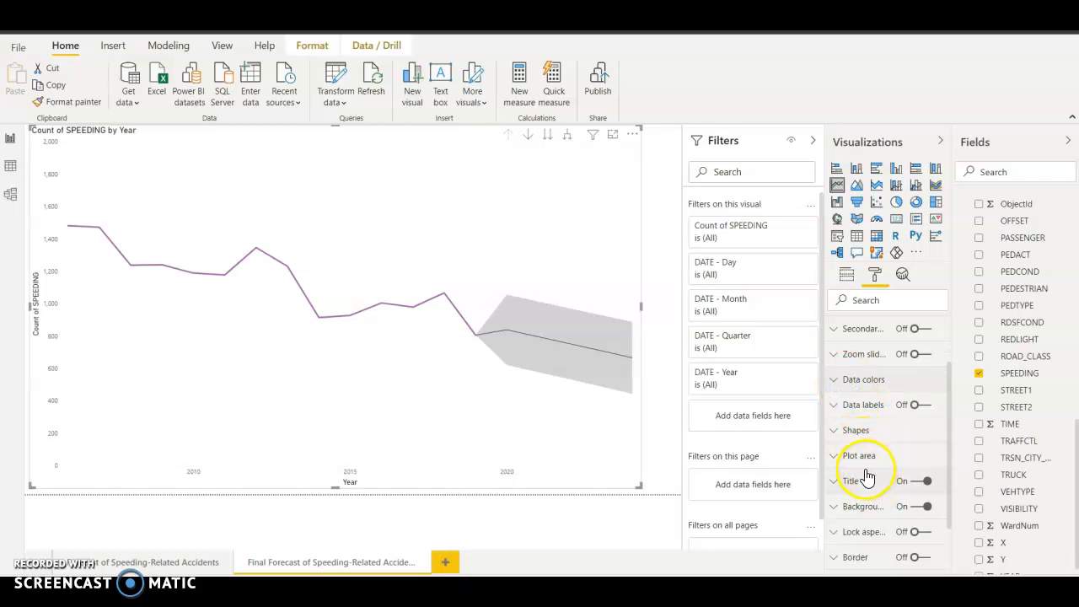
pyautogui.click(837, 482)
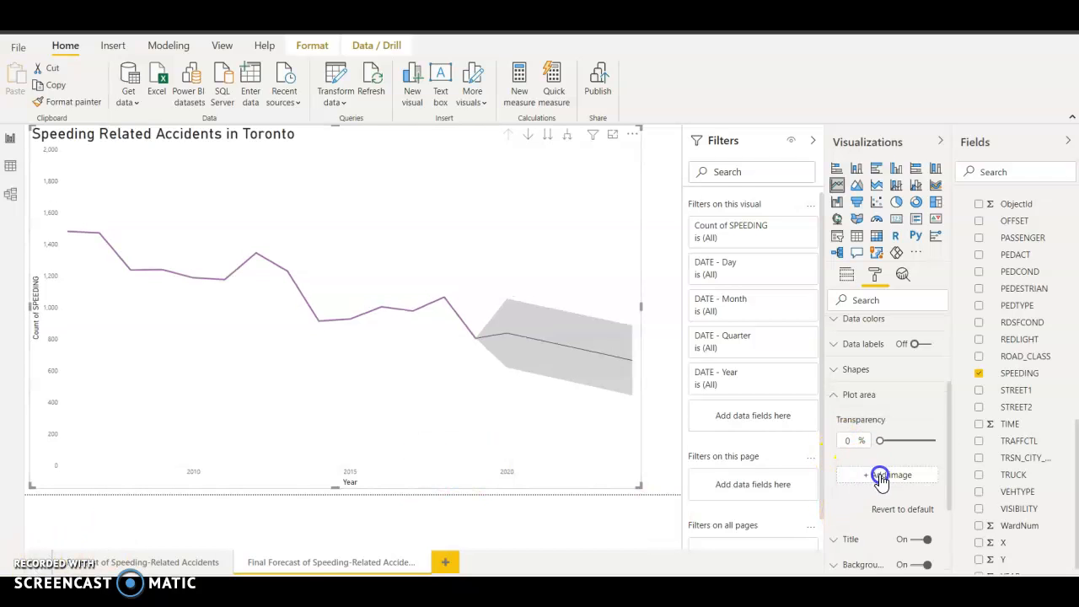
# - Add driving-fast.jpg as the chart's plot area image and set its transparency to 82%
pyautogui.click(903, 489)
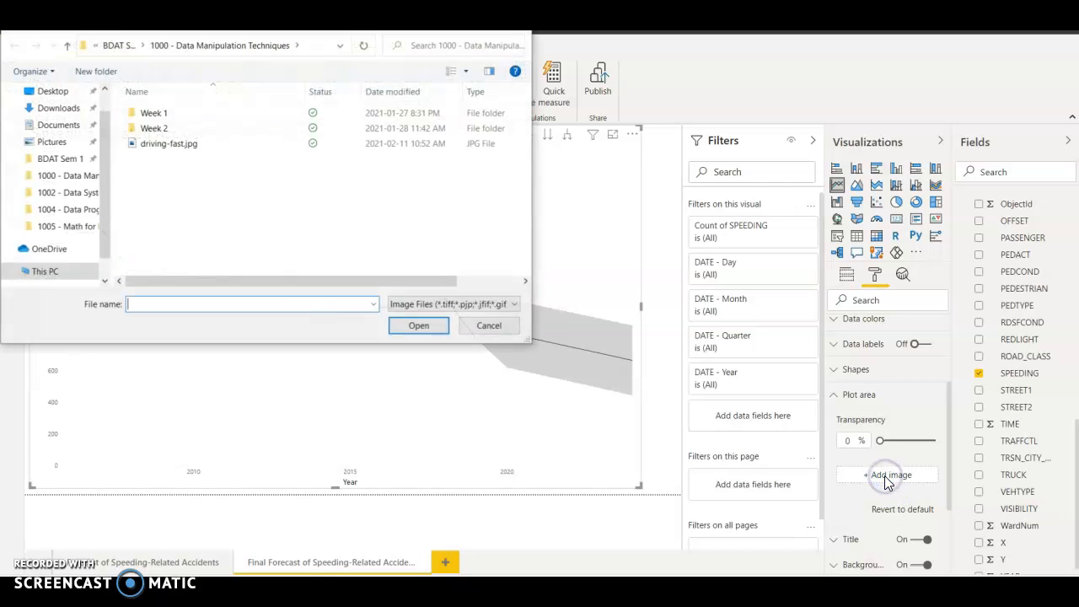
pyautogui.doubleClick(176, 145)
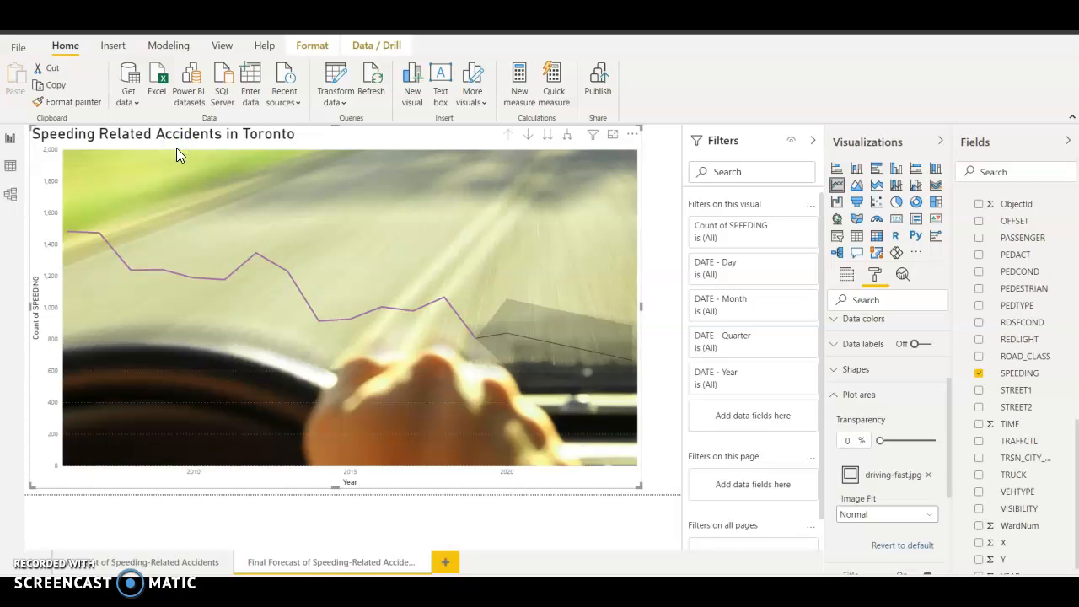
pyautogui.moveTo(880, 442); pyautogui.dragTo(927, 453)
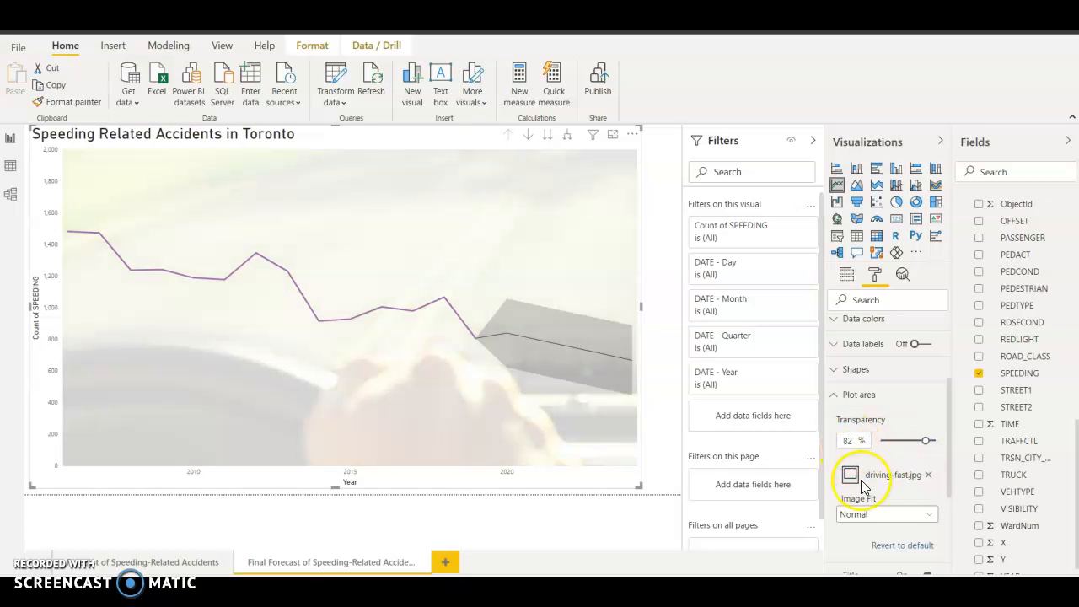
pyautogui.click(842, 404)
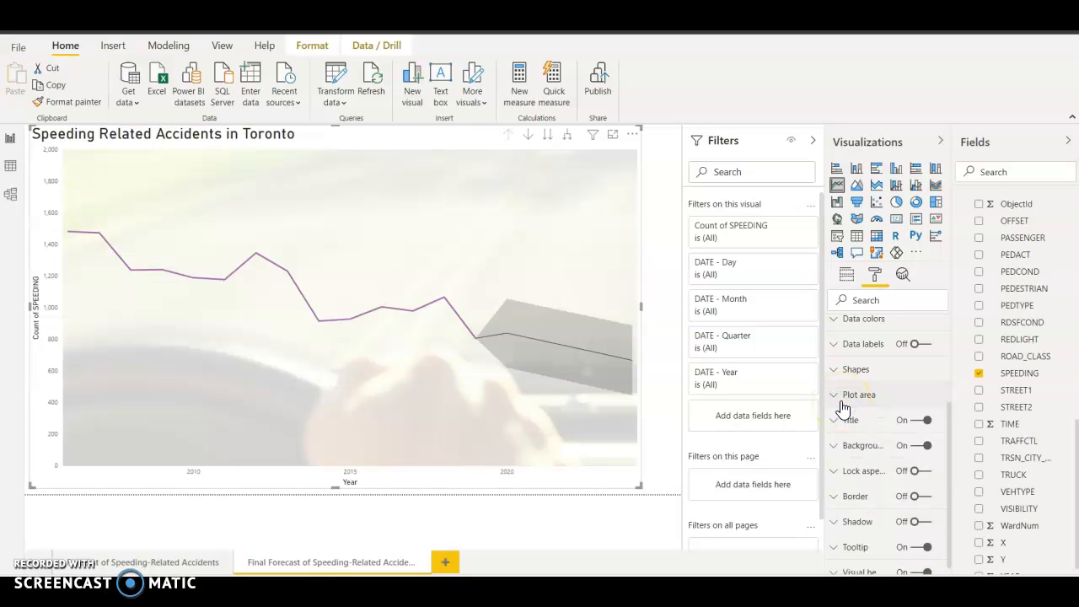
# - Turn on the line chart's data labels, switching them off and on again to compare the chart with and without them
pyautogui.click(858, 479)
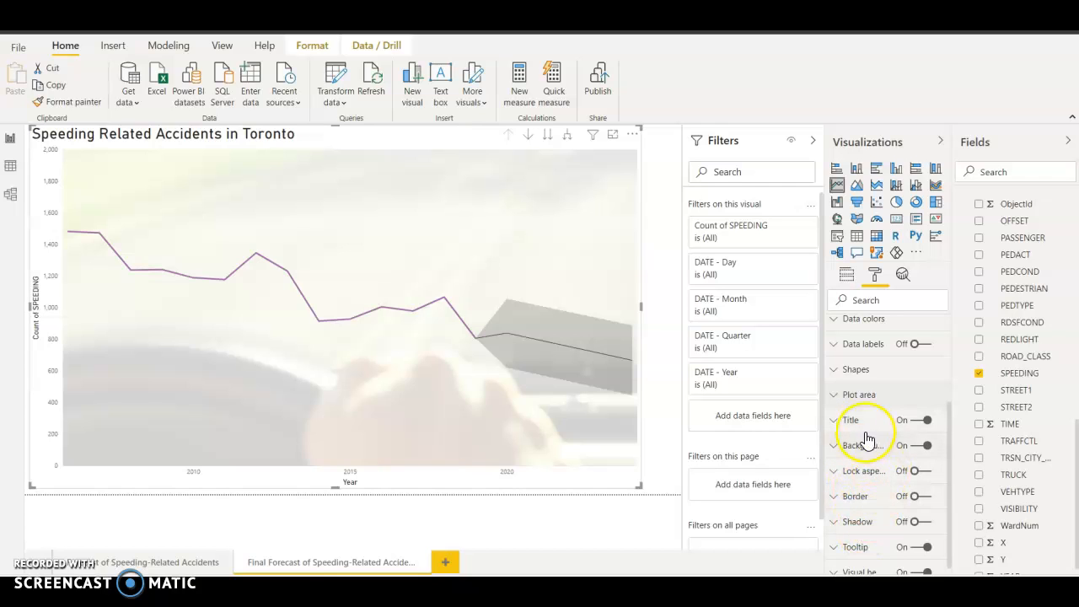
pyautogui.scroll(1, 861, 435)
pyautogui.click(918, 386)
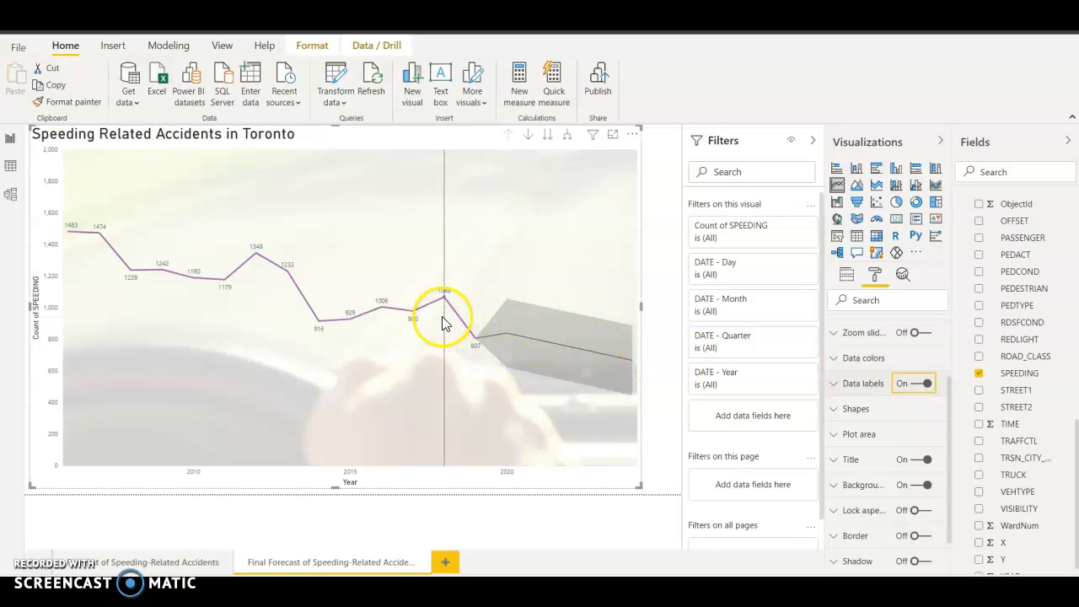
pyautogui.click(926, 384)
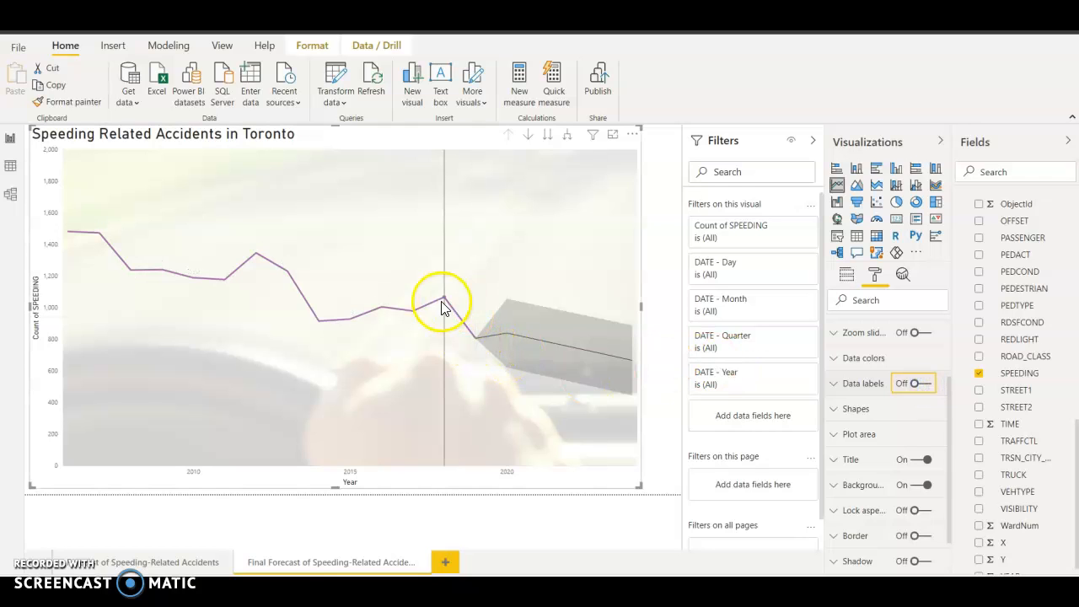
pyautogui.click(924, 383)
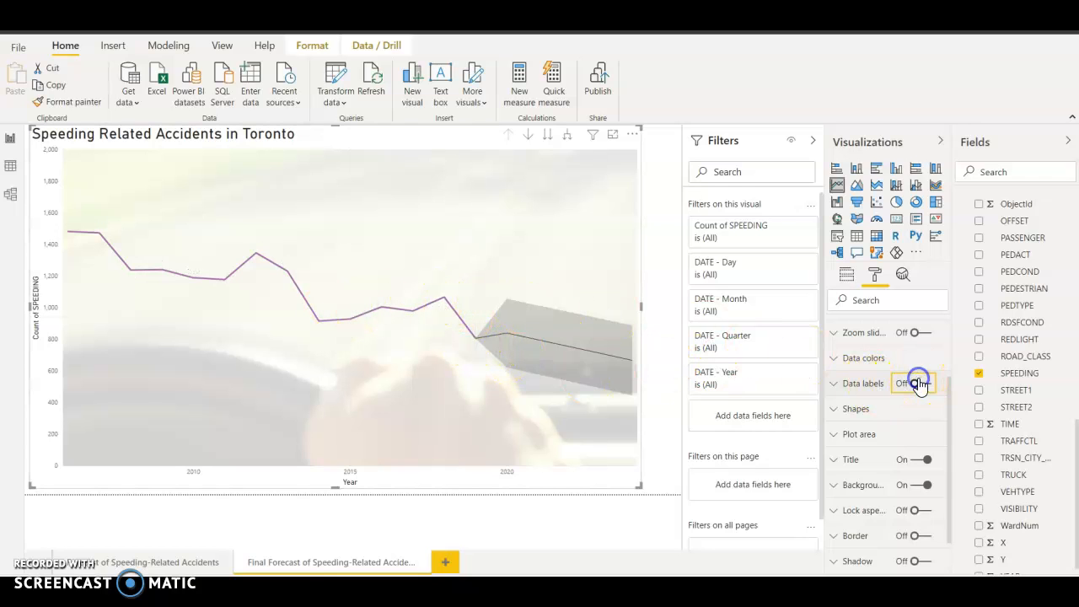
pyautogui.moveTo(626, 359)
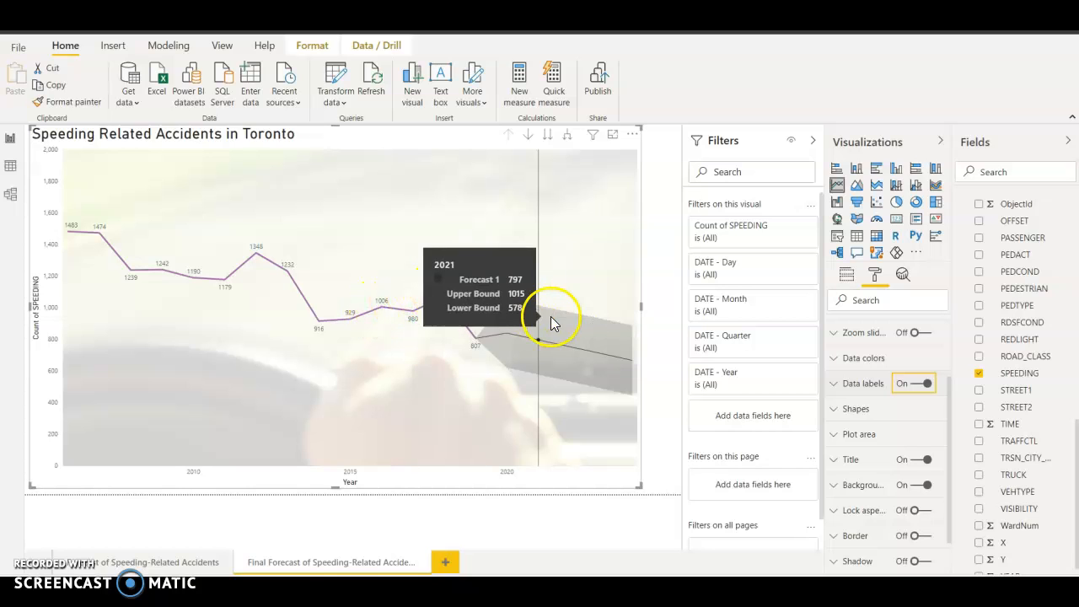
# - Turn off the line chart's data labels and inspect the yearly and forecast values along the line
pyautogui.click(917, 384)
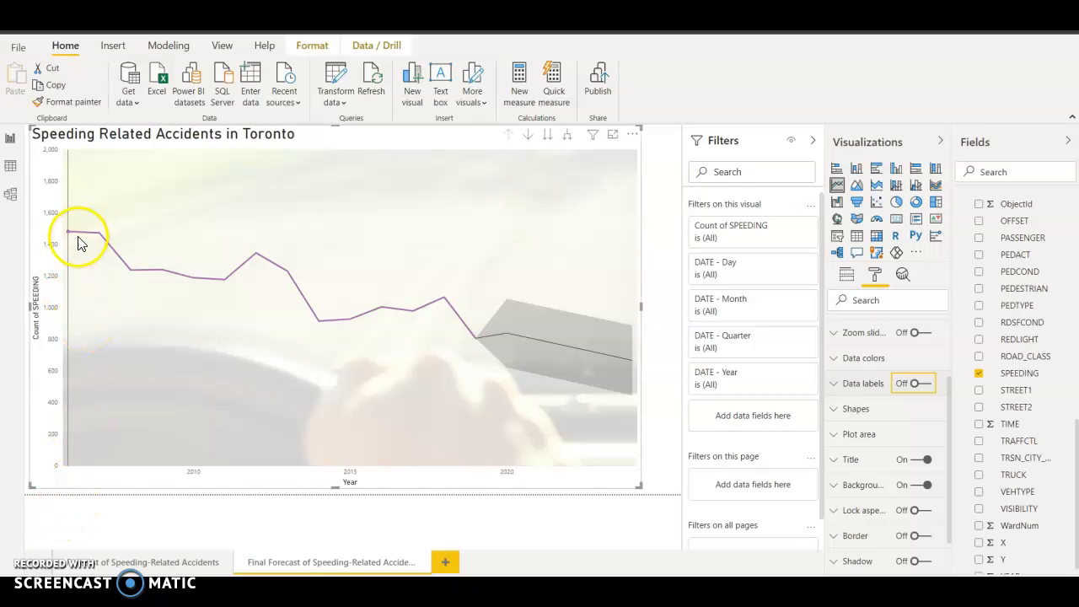
pyautogui.moveTo(71, 238)
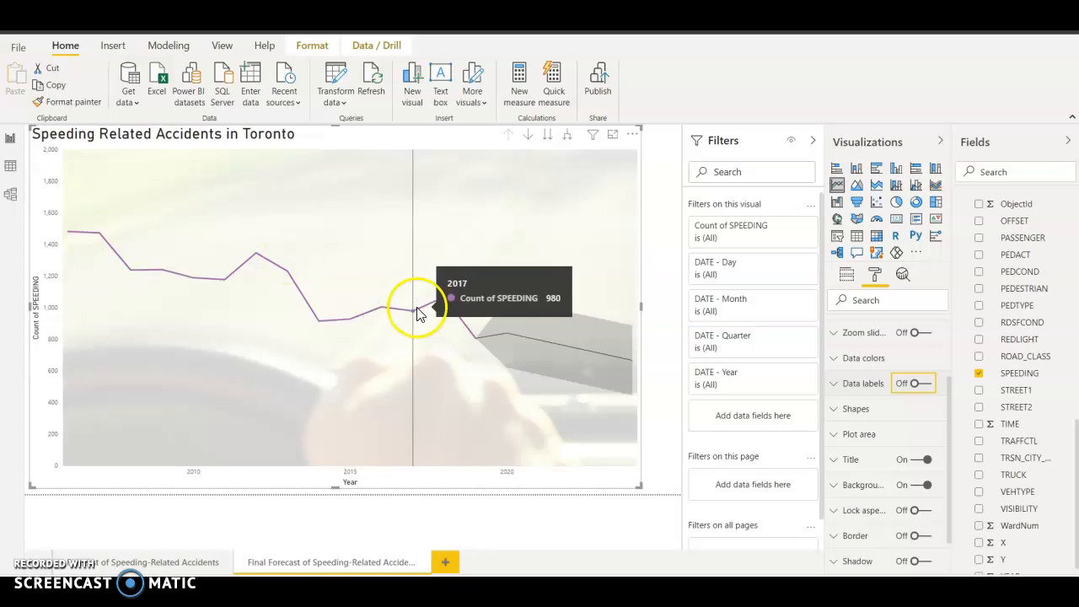
pyautogui.moveTo(470, 331)
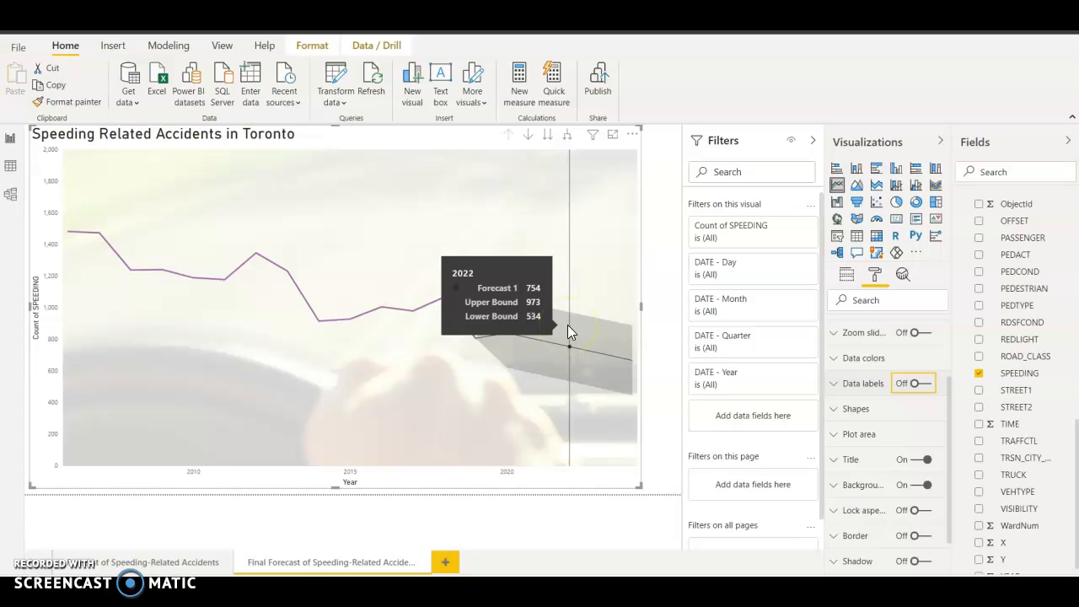
pyautogui.click(568, 363)
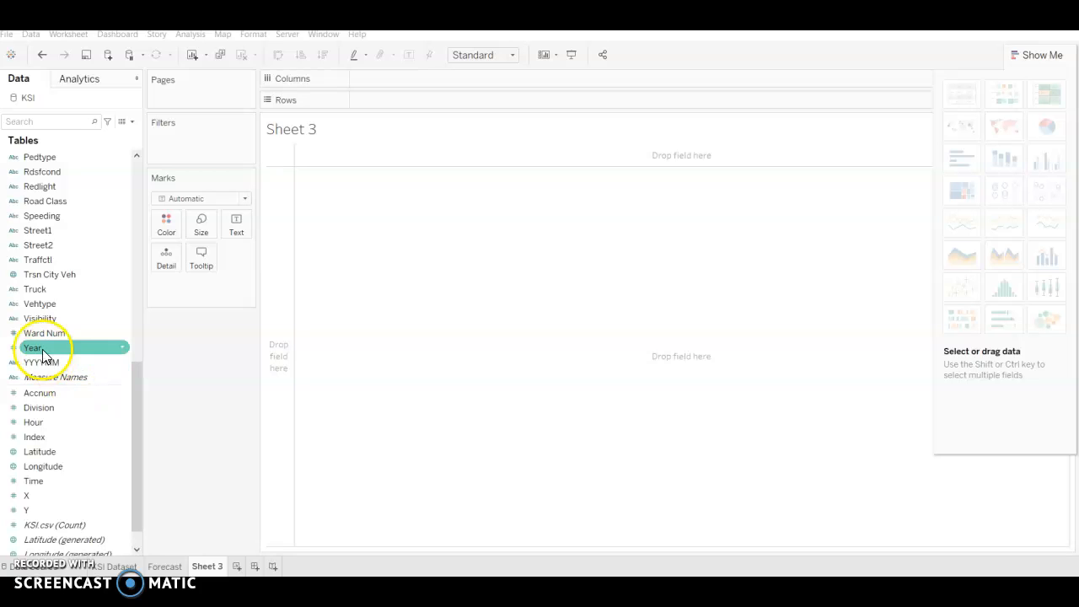
# - In Tableau's Sheet 3, place the Year field on Columns and the District field on Rows
pyautogui.moveTo(39, 350); pyautogui.dragTo(390, 79)
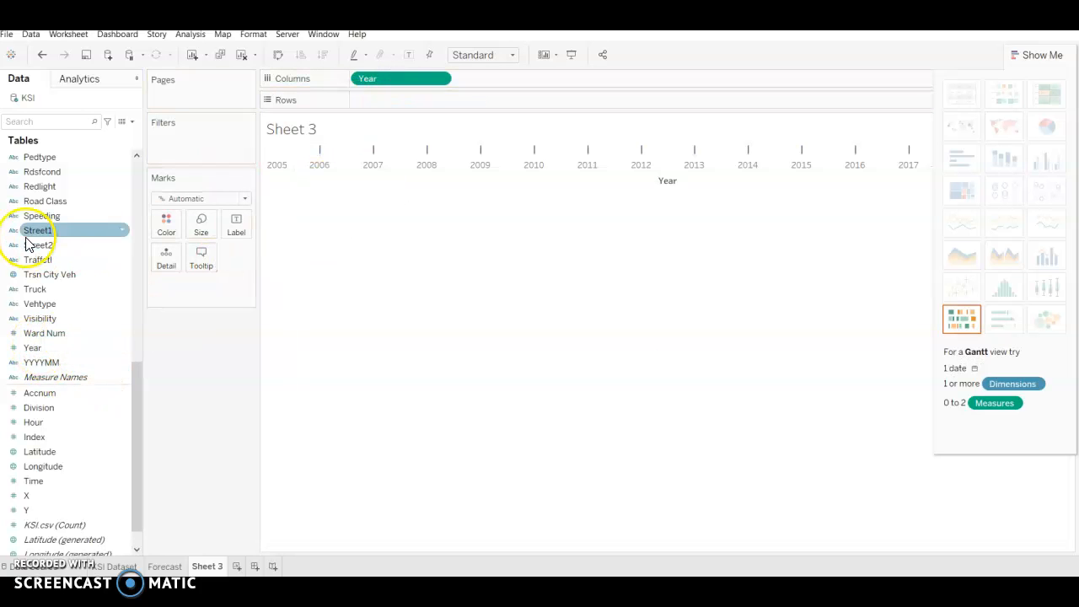
pyautogui.scroll(5, 30, 241)
pyautogui.scroll(8, 25, 243)
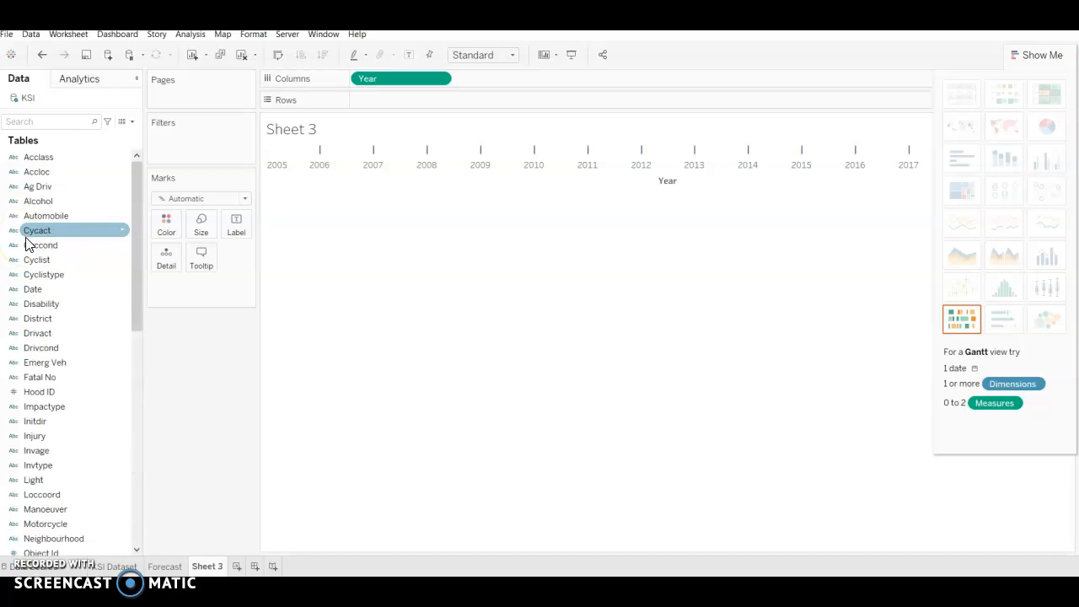
pyautogui.click(41, 319)
pyautogui.moveTo(40, 319); pyautogui.dragTo(405, 105)
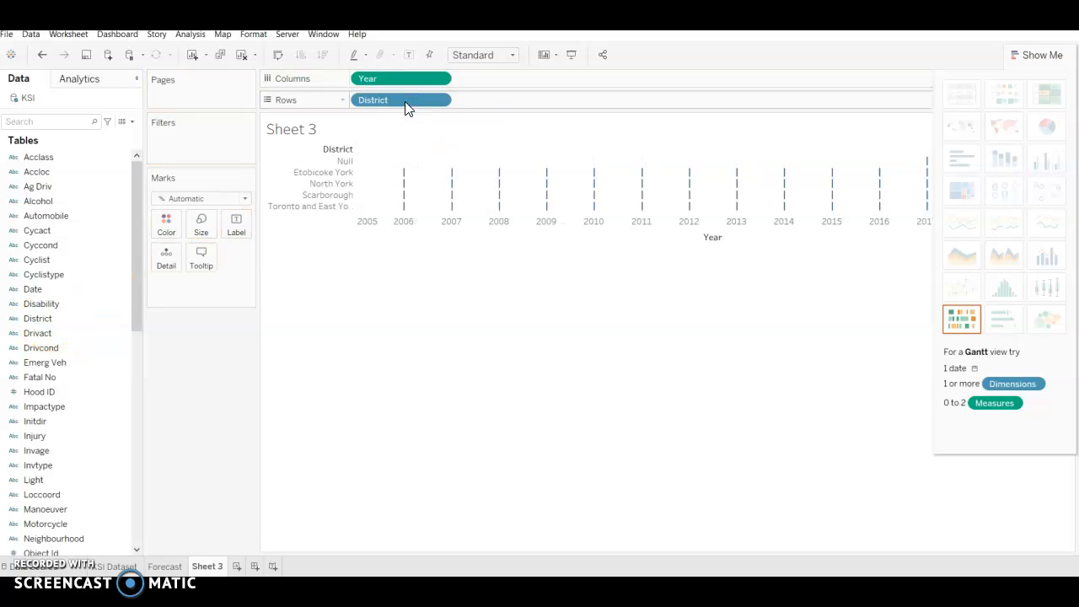
# - Convert the District field on Rows into a Count measure
pyautogui.rightClick(404, 101)
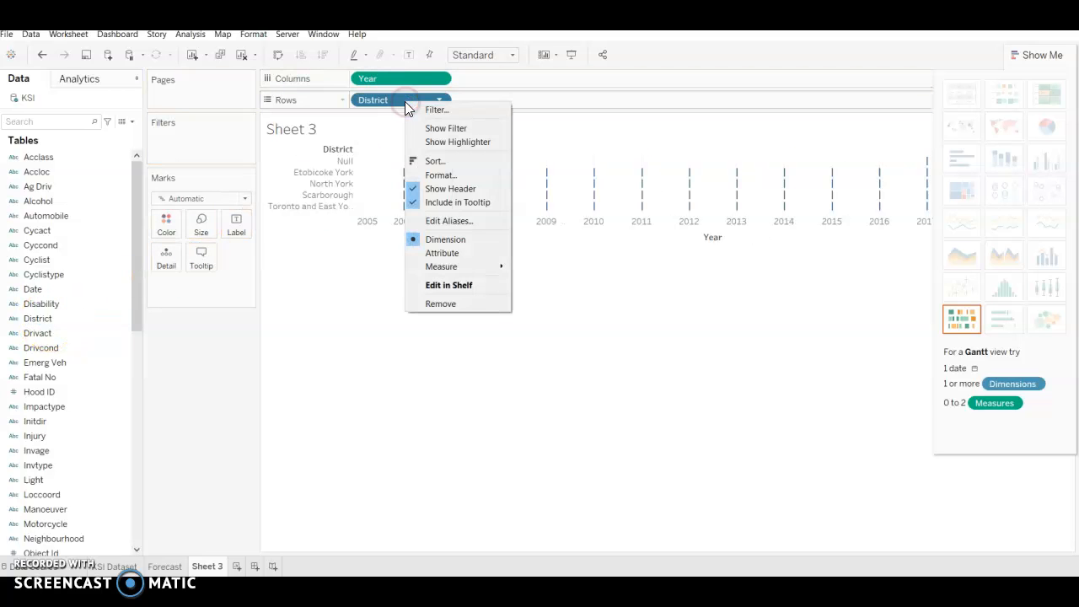
pyautogui.moveTo(452, 268)
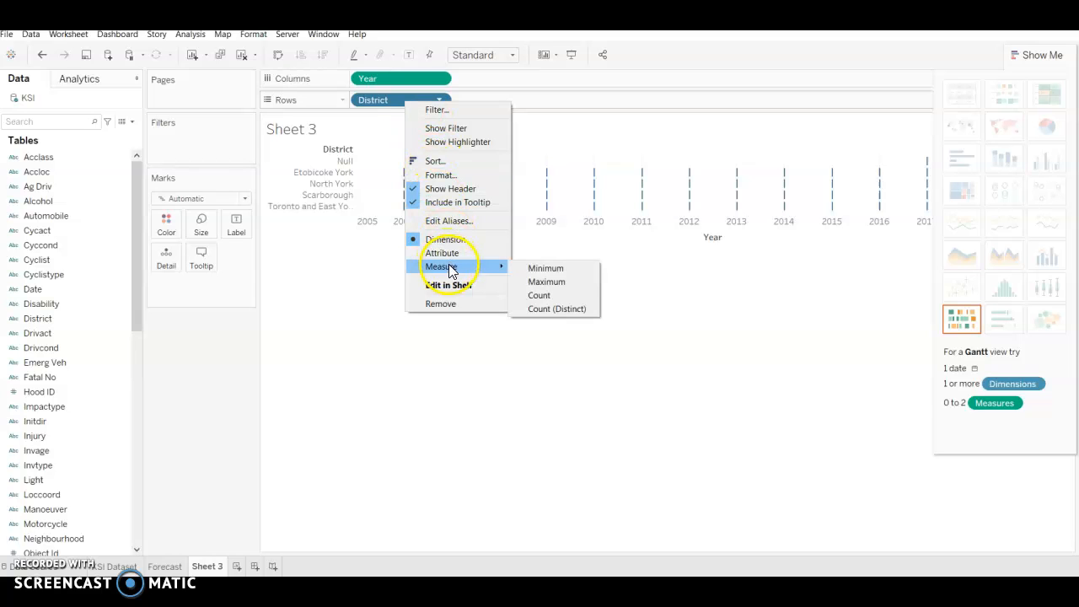
pyautogui.click(531, 296)
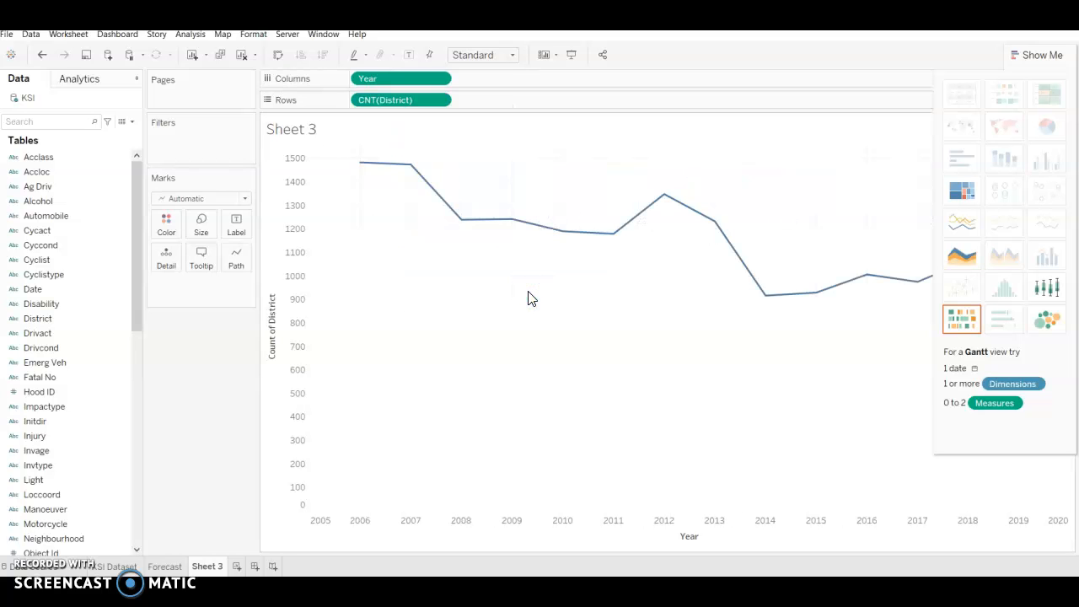
# - Change the district count chart to an area chart, also trying the box-and-whisker plot and horizontal bars
pyautogui.moveTo(877, 278)
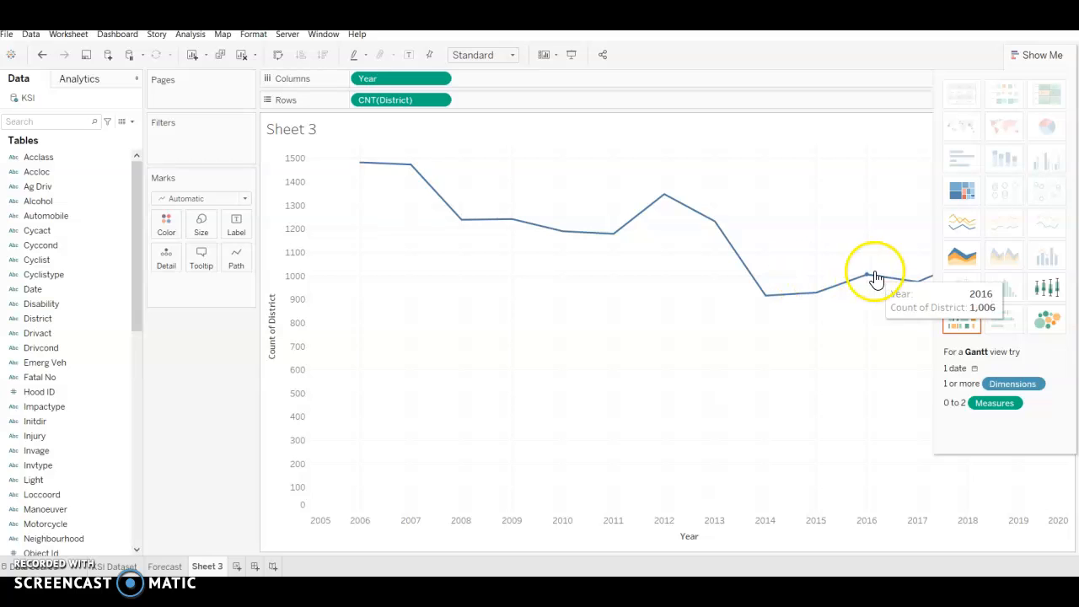
pyautogui.click(959, 260)
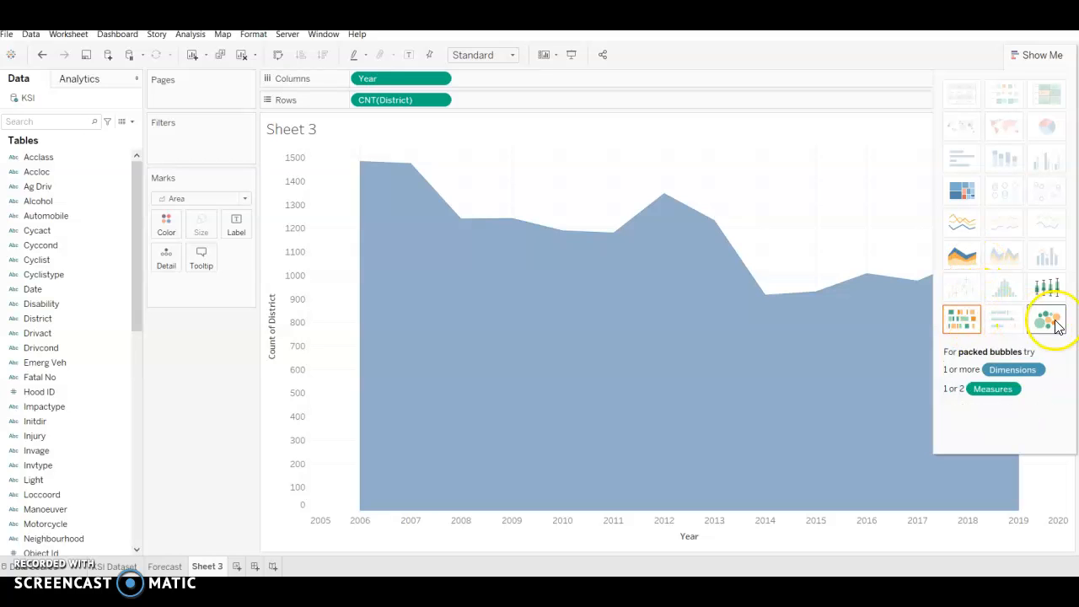
pyautogui.click(1047, 291)
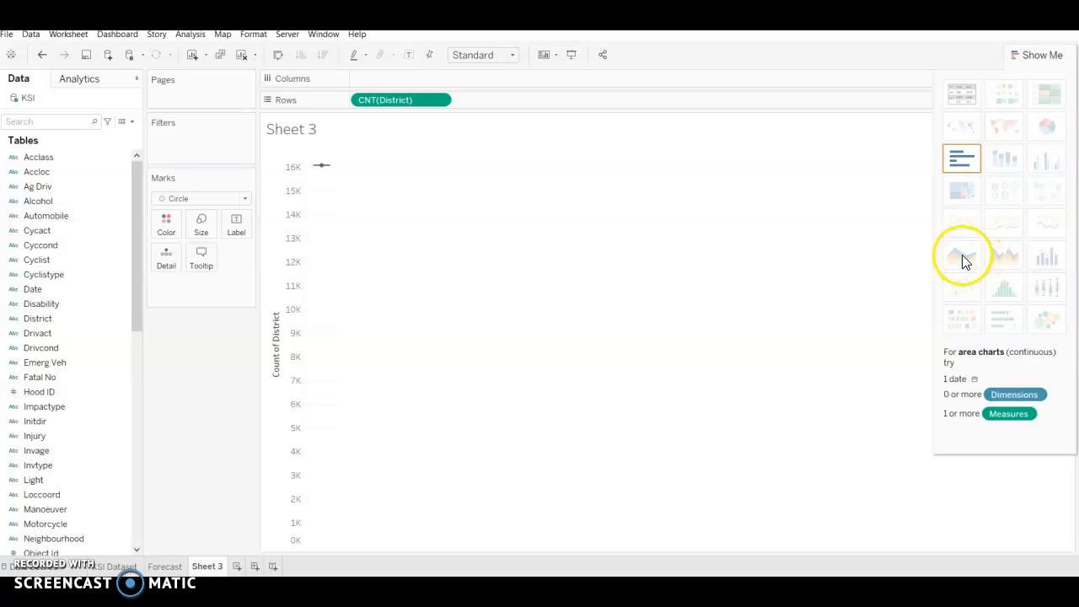
pyautogui.click(959, 157)
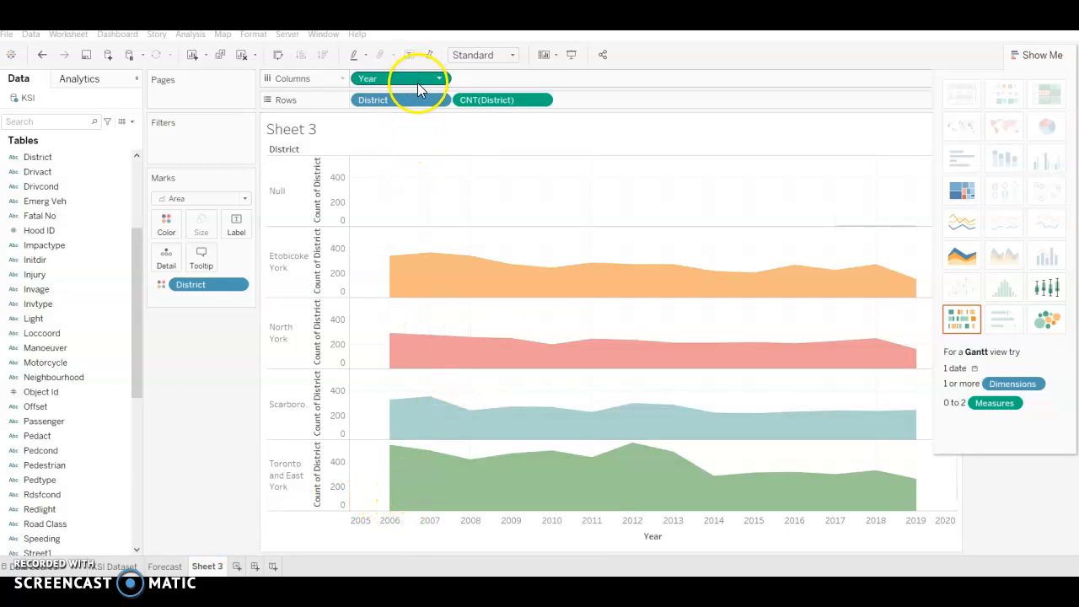
# - Exclude the Null district from the area chart
pyautogui.click(474, 100)
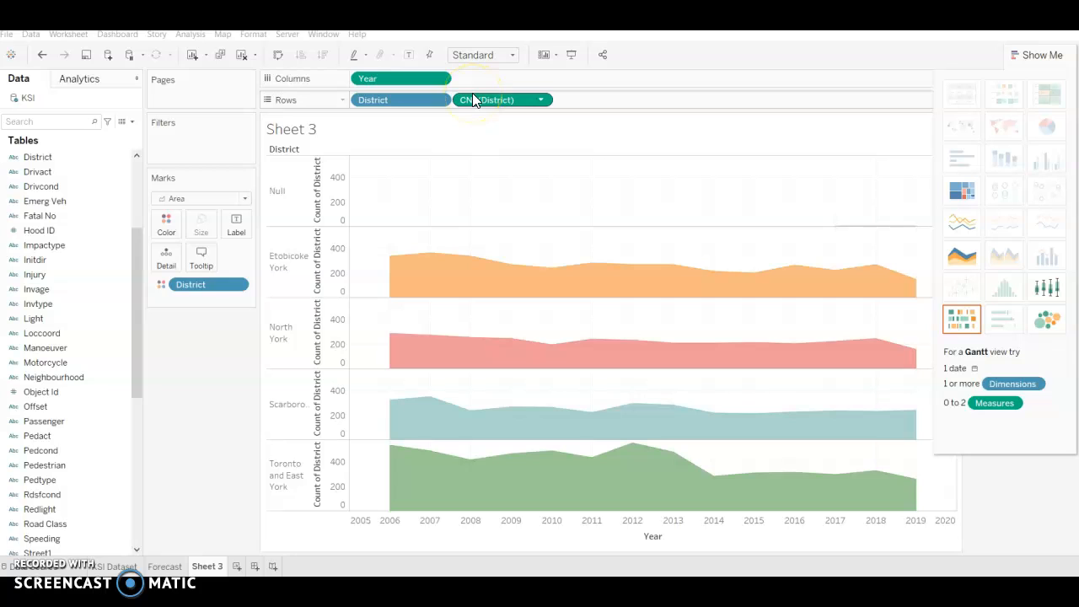
pyautogui.click(285, 191)
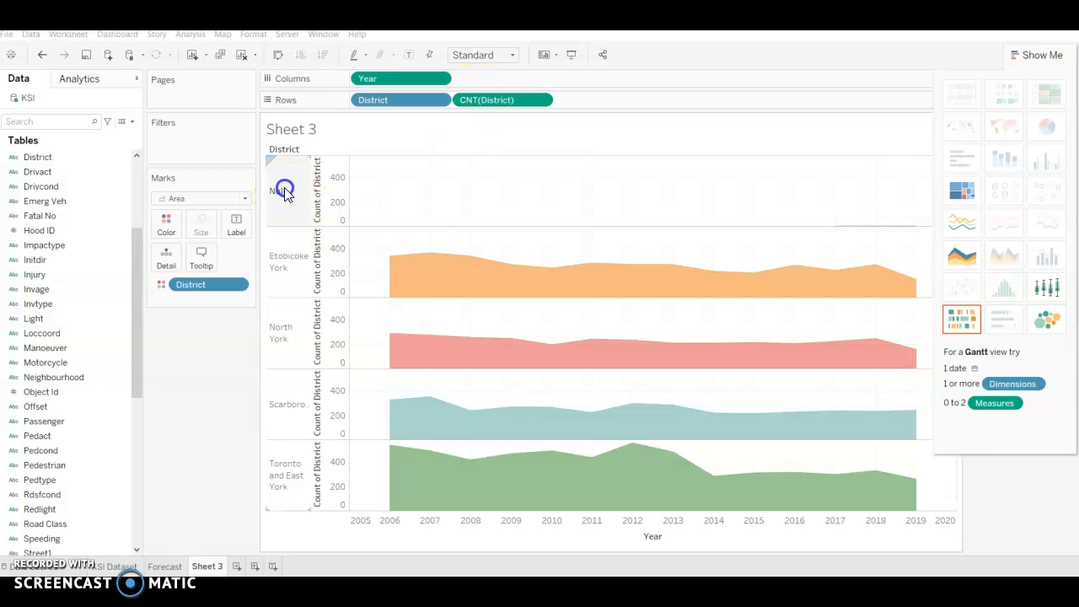
pyautogui.click(378, 209)
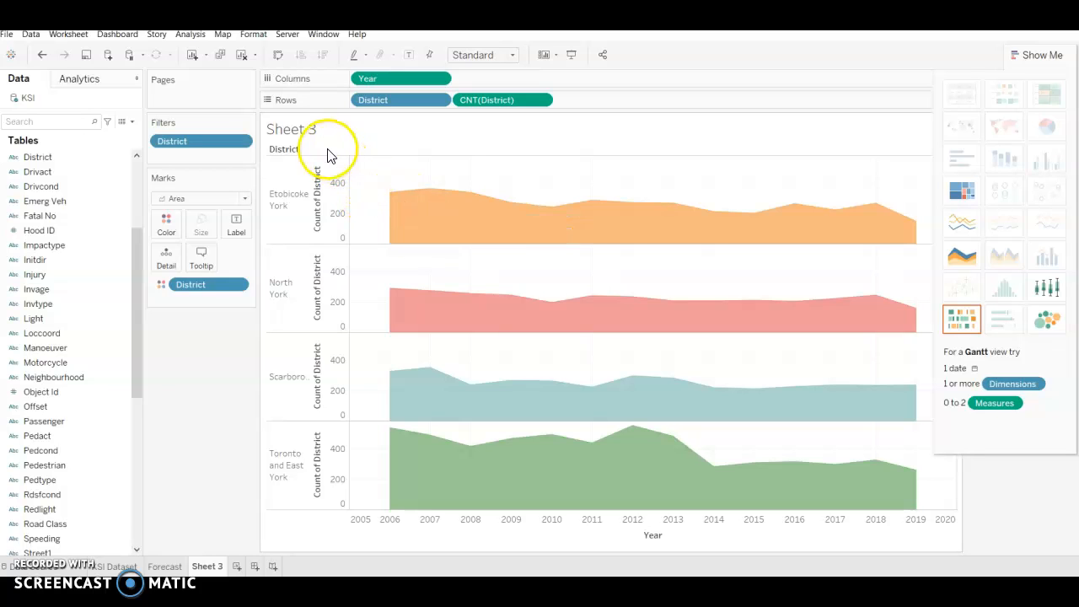
# - Title the sheet Forecast of Serious Accidents in Toronto by District and clear the Count of District axis title
pyautogui.doubleClick(300, 130)
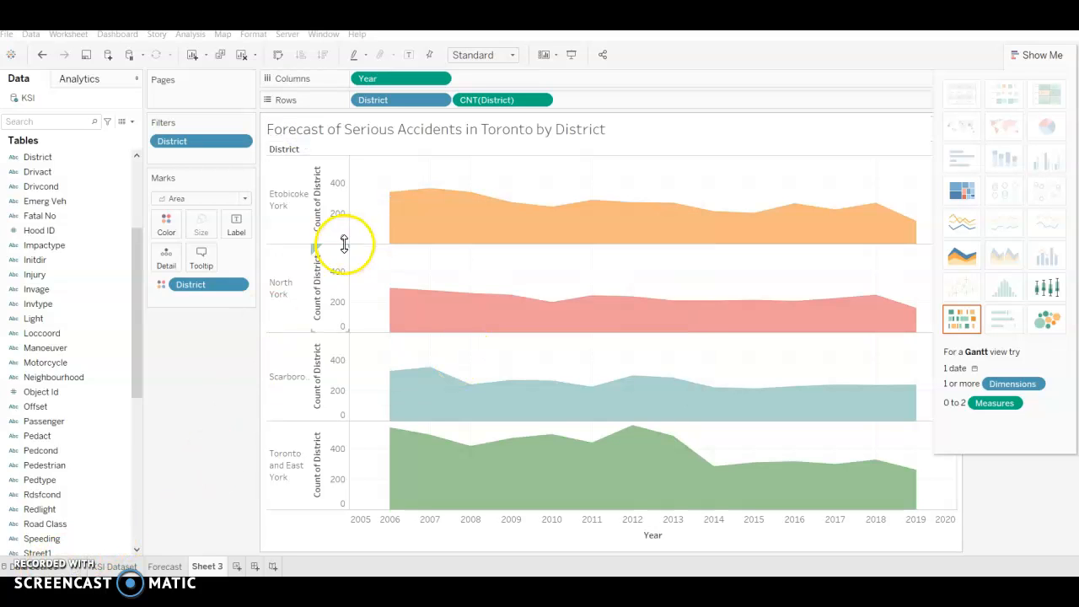
pyautogui.doubleClick(318, 228)
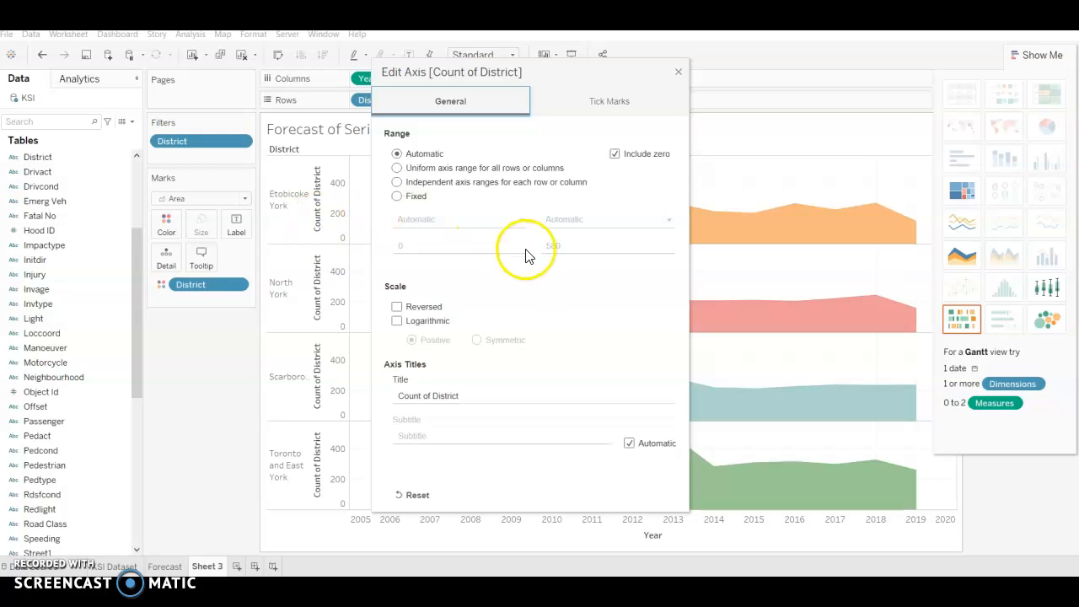
pyautogui.click(475, 398)
pyautogui.press('BackSpace')
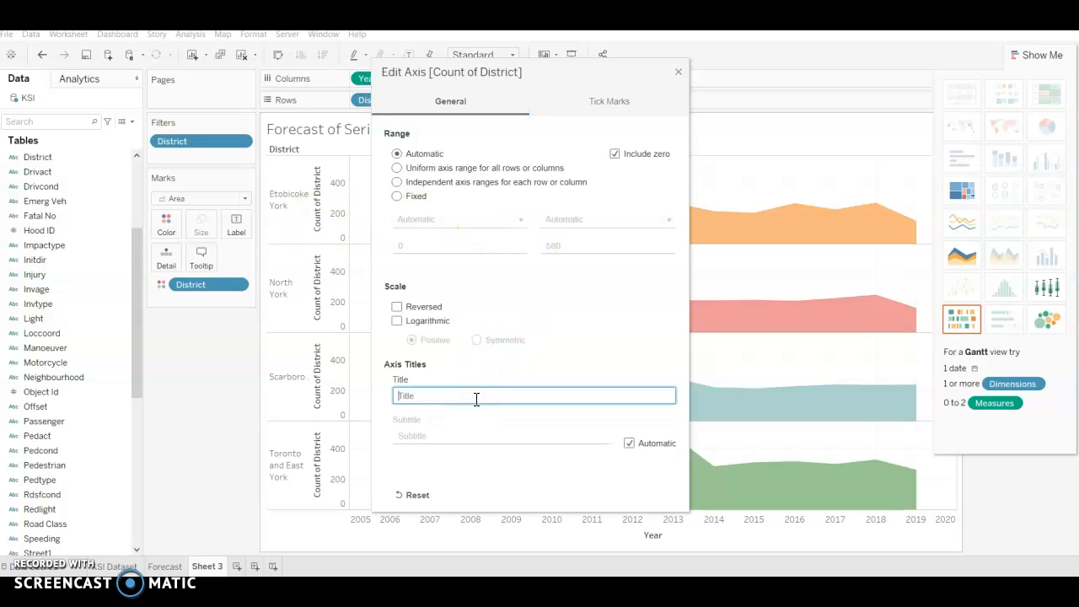
pyautogui.click(679, 74)
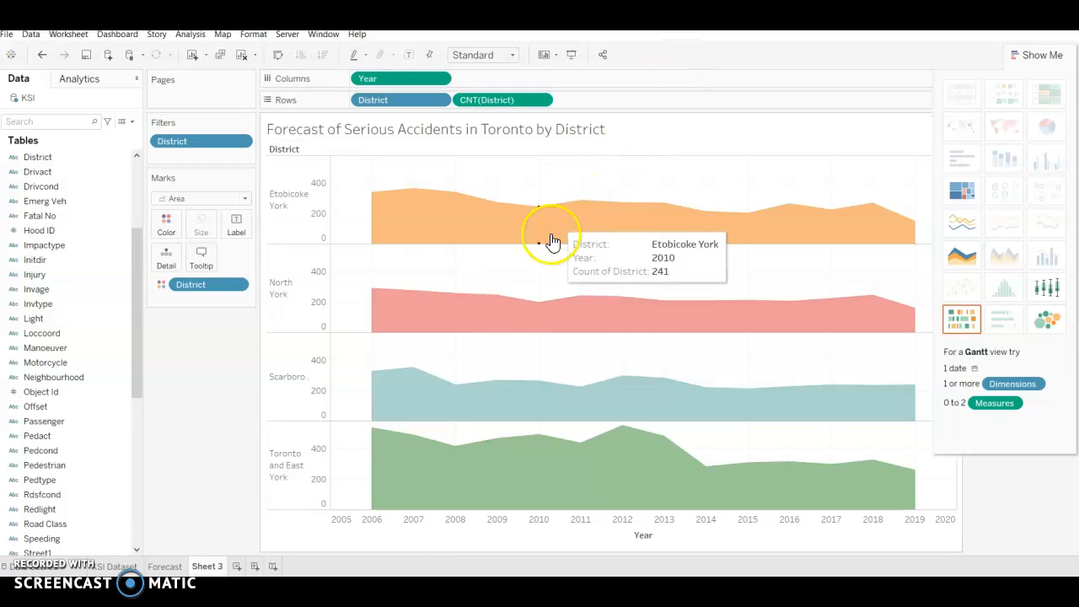
# - Show a forecast on the district area charts
pyautogui.rightClick(576, 350)
pyautogui.moveTo(649, 469)
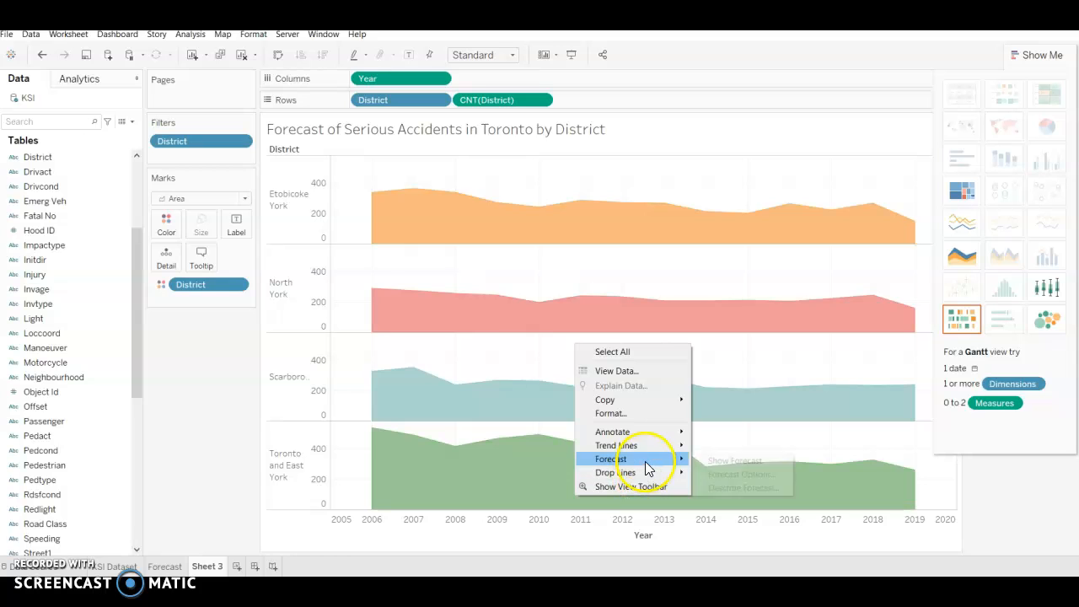
pyautogui.click(716, 460)
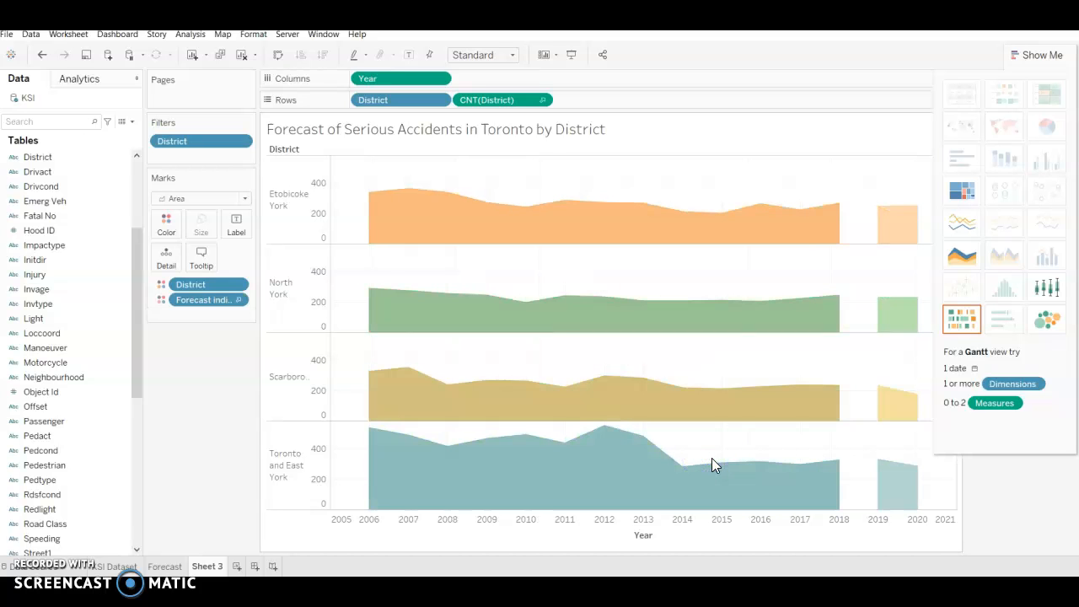
# - Set the forecast length to exactly 3 periods in the forecast options and clear the mark selection
pyautogui.moveTo(903, 480)
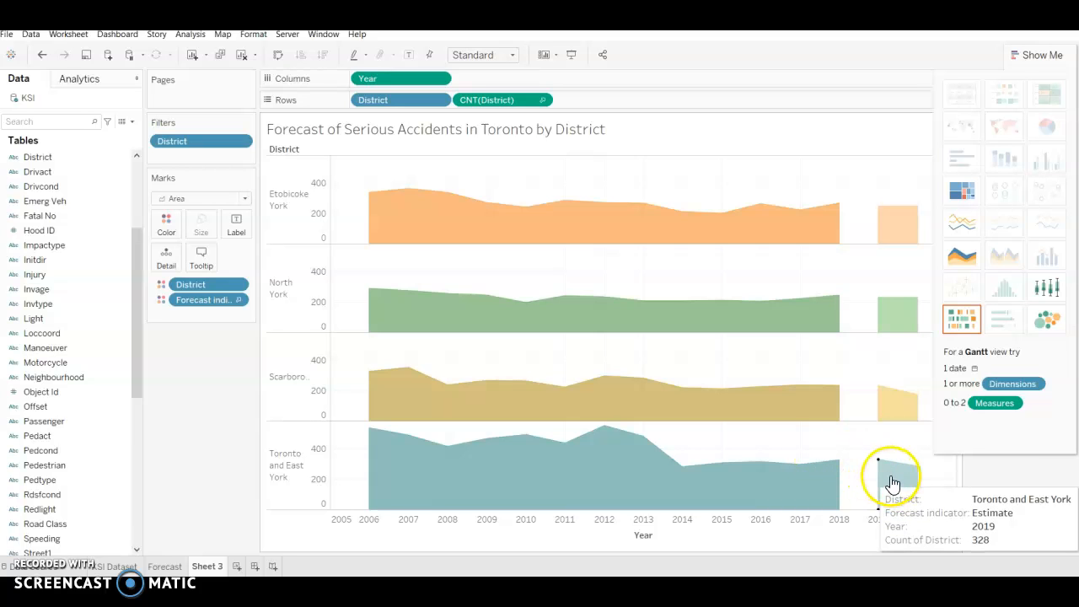
pyautogui.click(891, 481)
pyautogui.rightClick(891, 480)
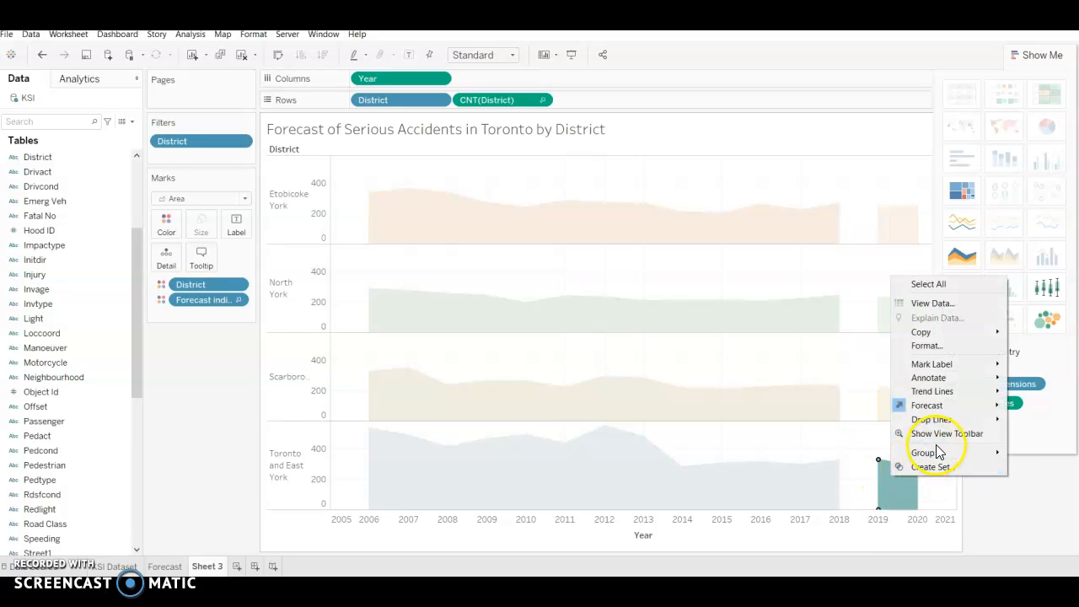
pyautogui.moveTo(980, 405)
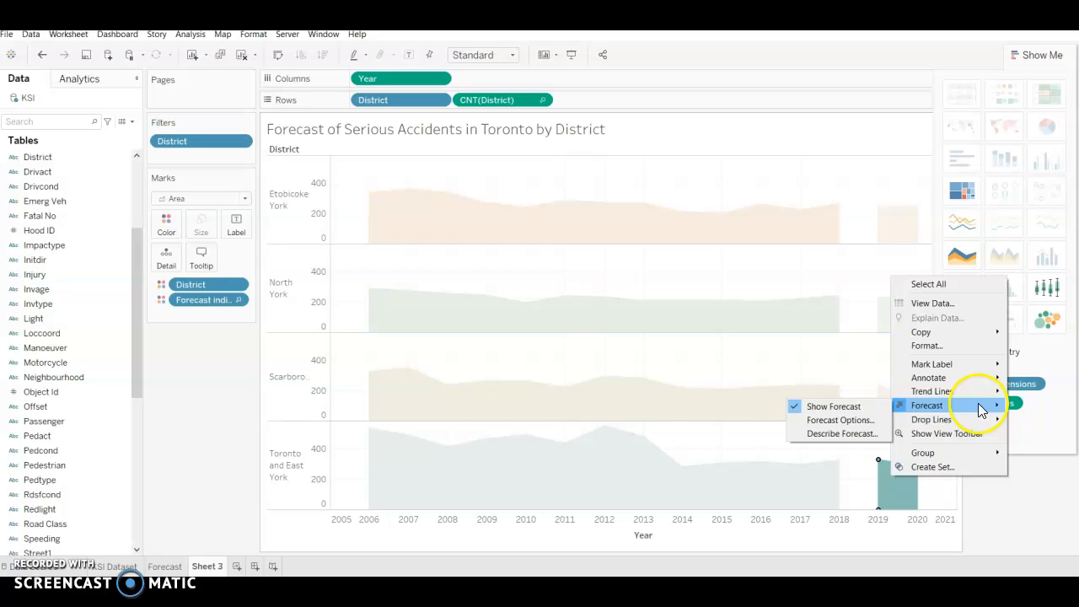
pyautogui.click(841, 420)
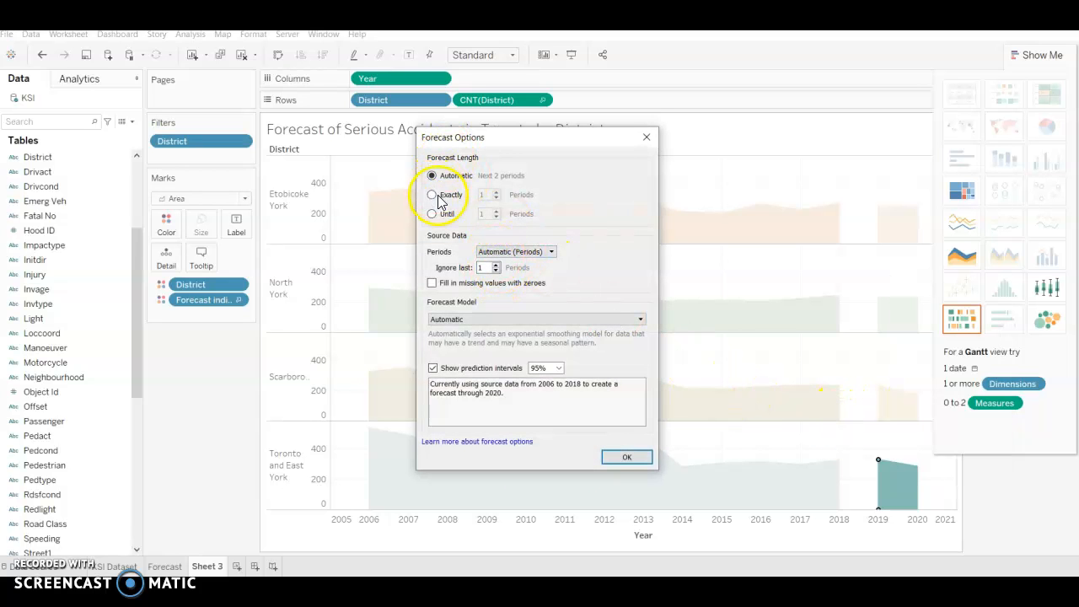
pyautogui.click(432, 196)
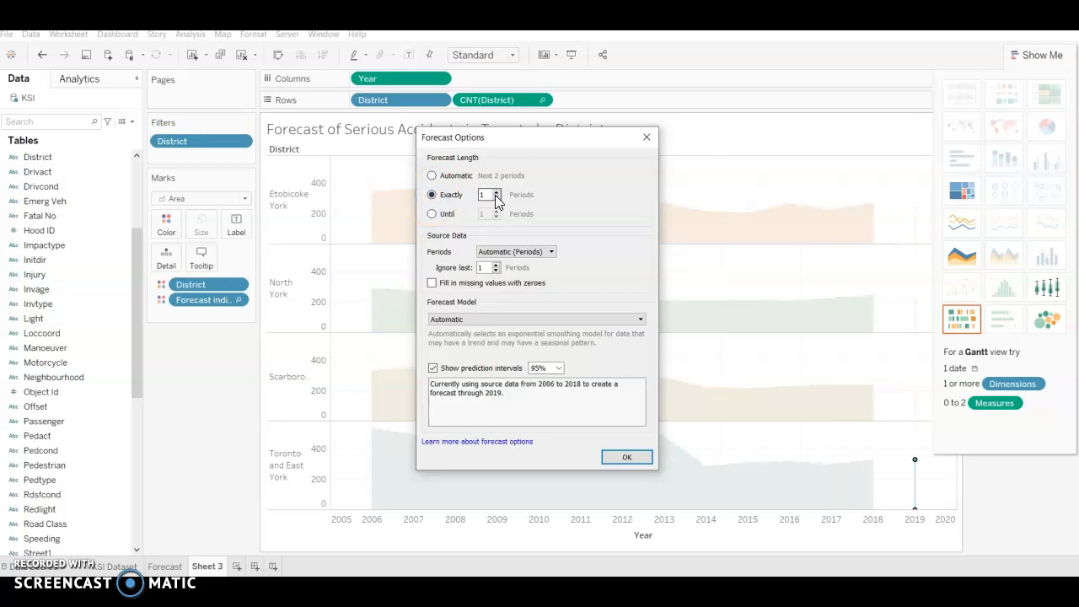
pyautogui.click(496, 193)
pyautogui.click(496, 193)
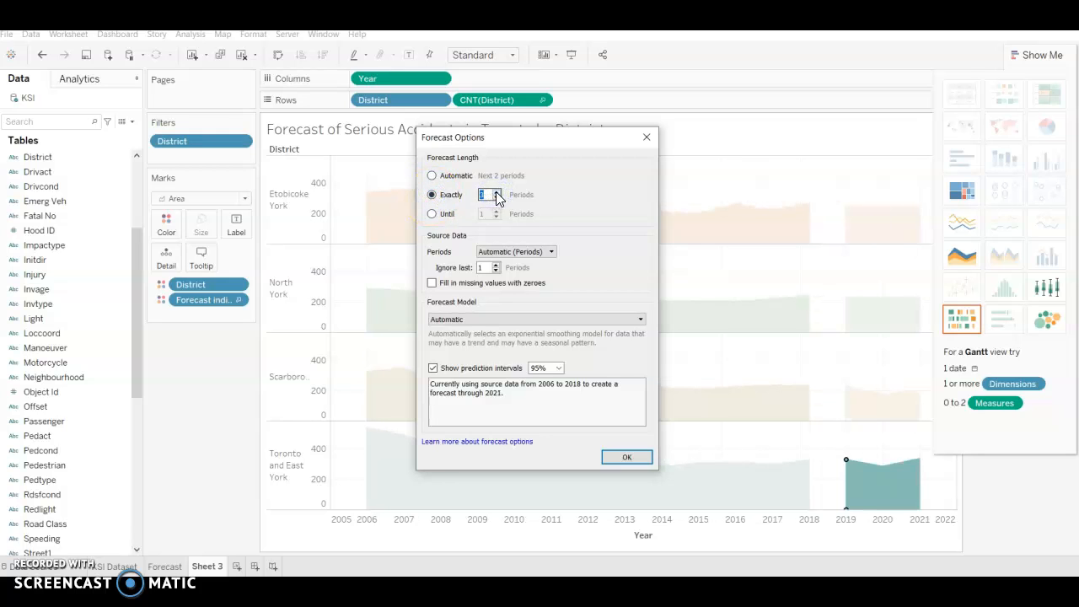
pyautogui.click(622, 458)
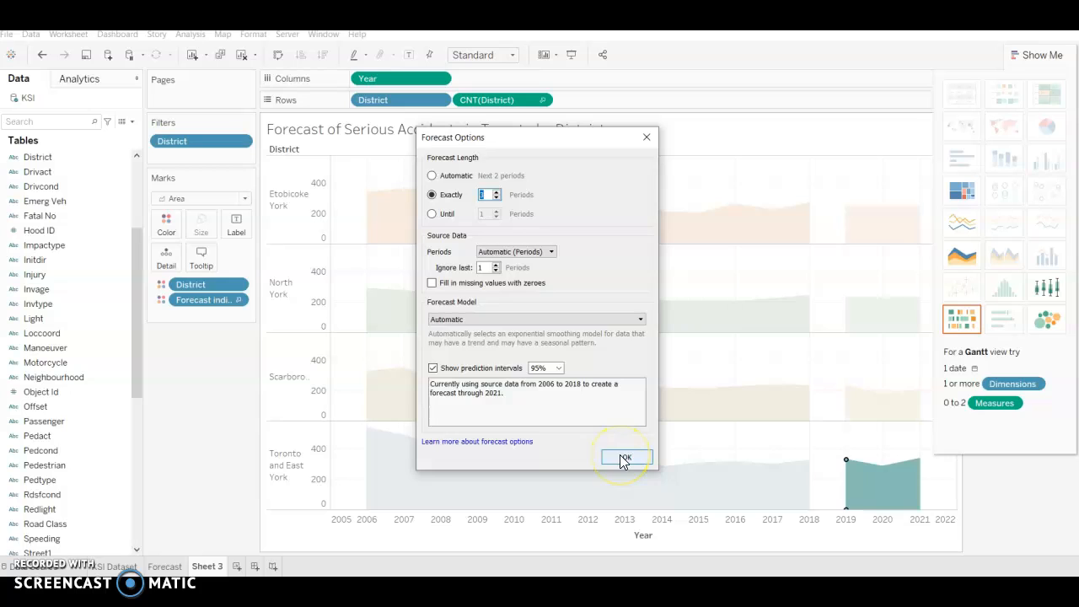
pyautogui.click(829, 453)
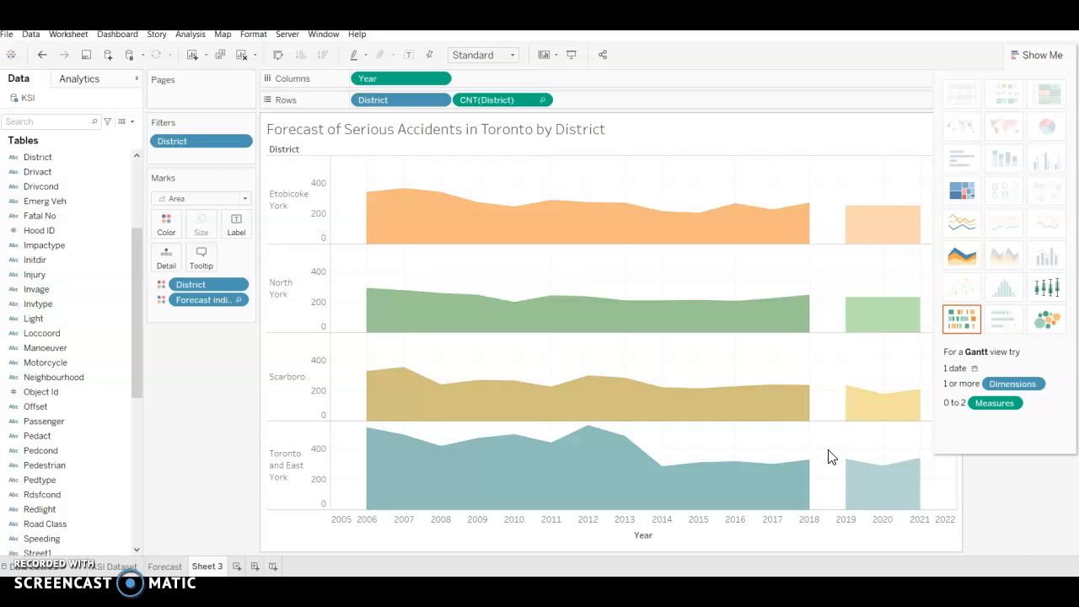
# - Examine the Toronto and East York accident counts across the actual years and the forecast period
pyautogui.moveTo(848, 463)
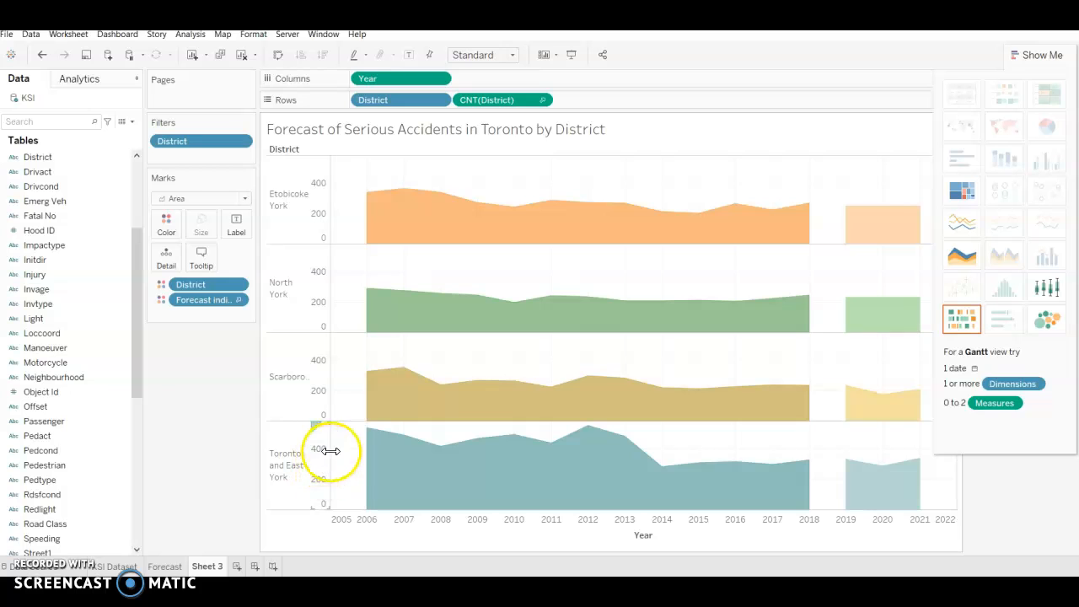
pyautogui.moveTo(364, 440)
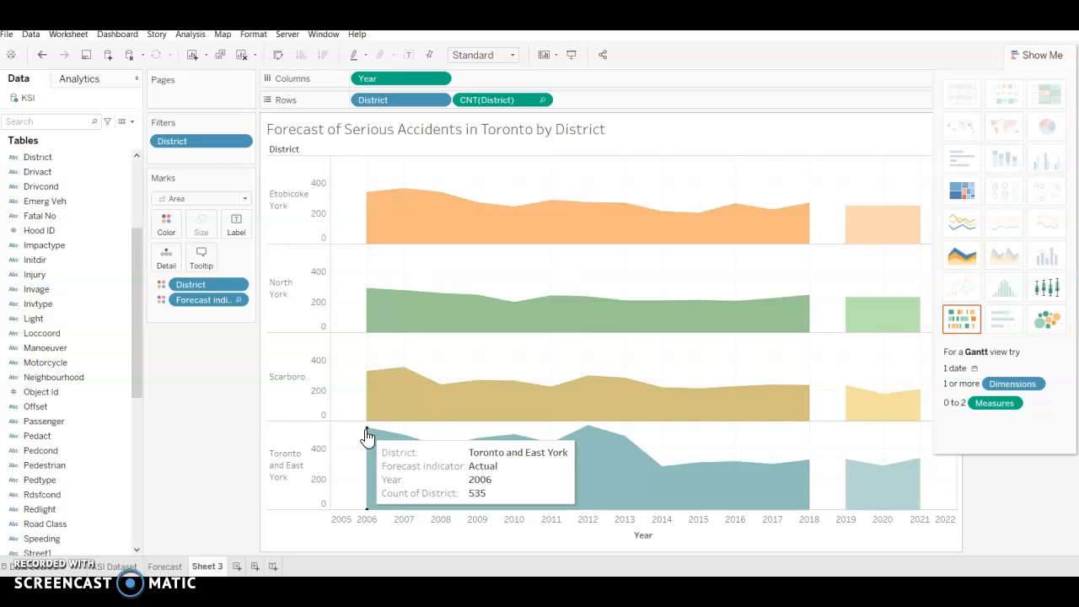
pyautogui.moveTo(805, 466)
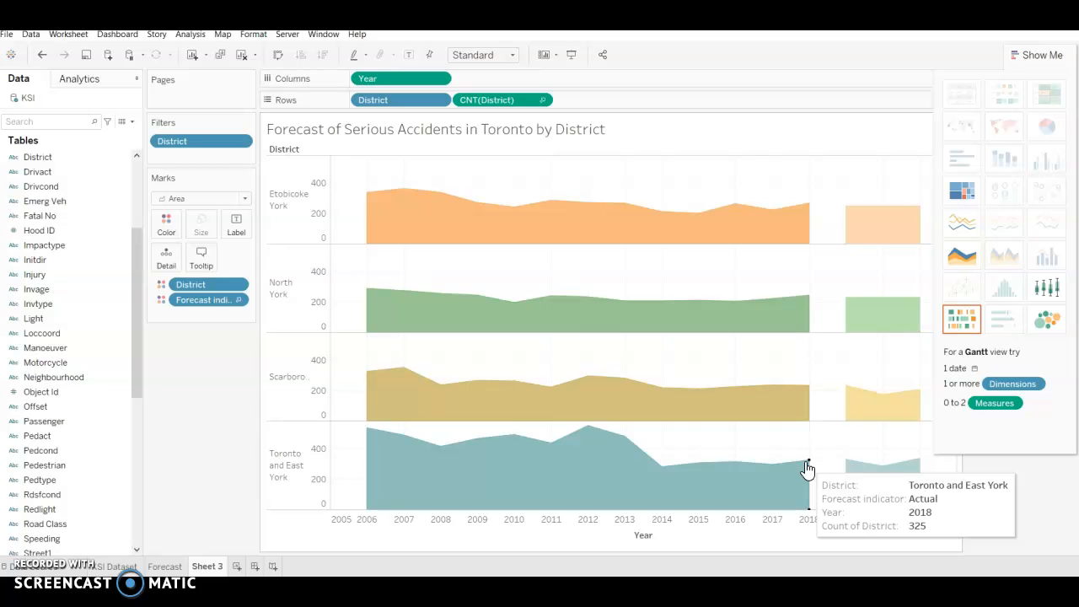
pyautogui.click(853, 469)
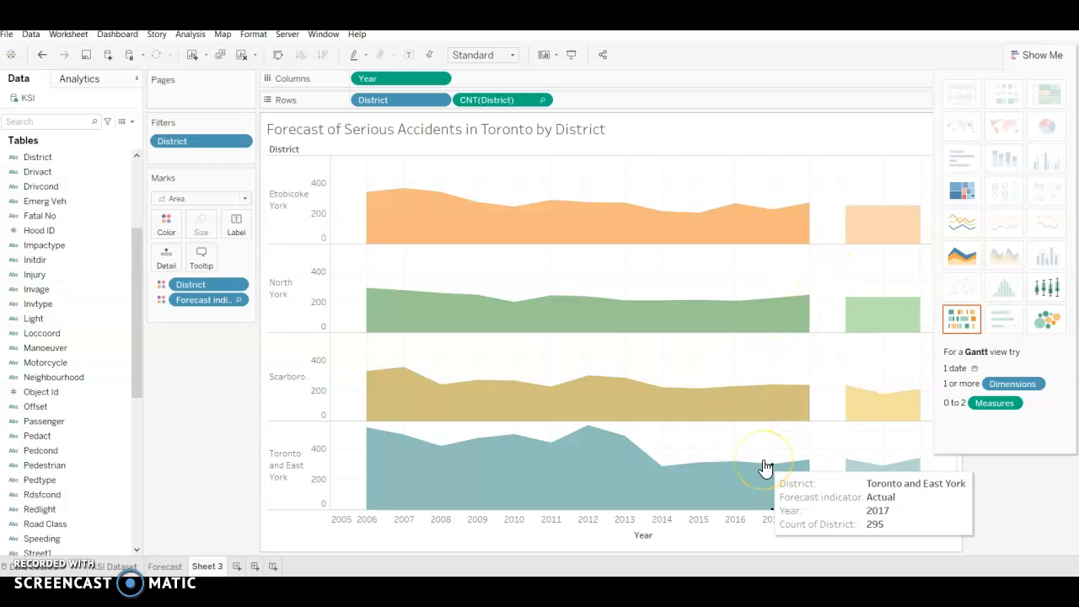
pyautogui.click(649, 457)
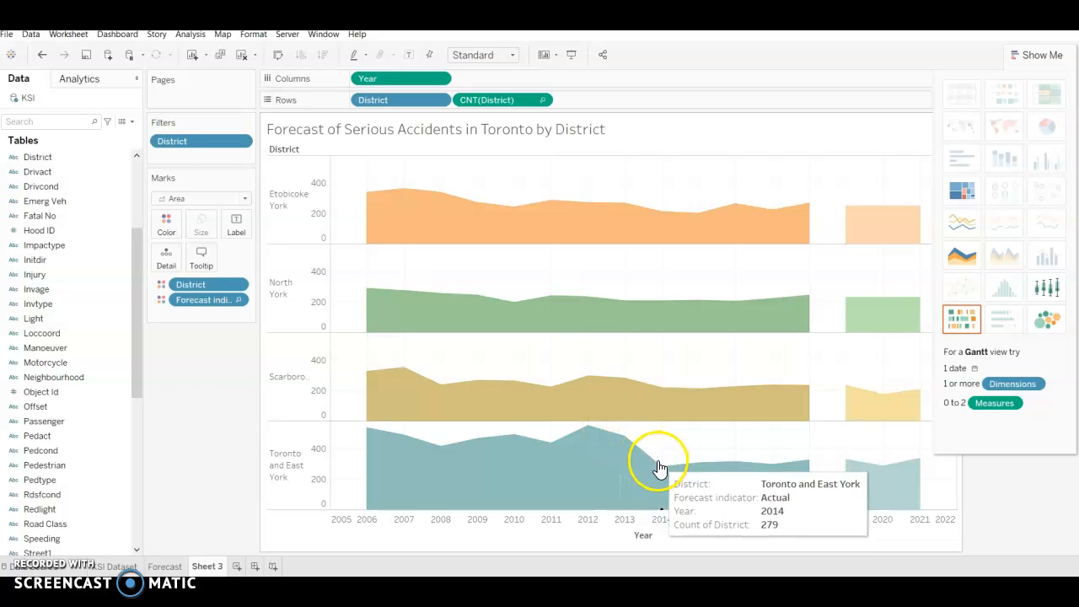